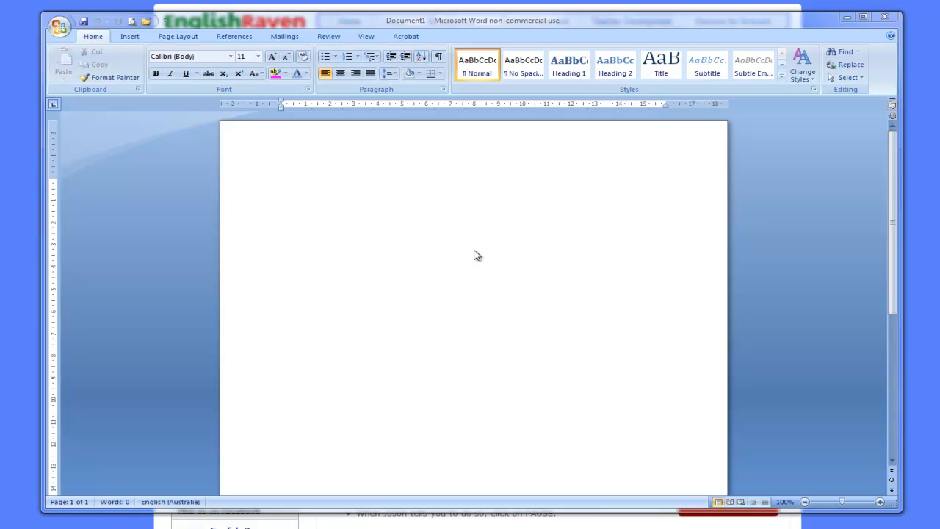
Switch the blank document's page orientation to landscape and reduce the zoom to 80% to fit the whole page
click(450, 294)
click(129, 38)
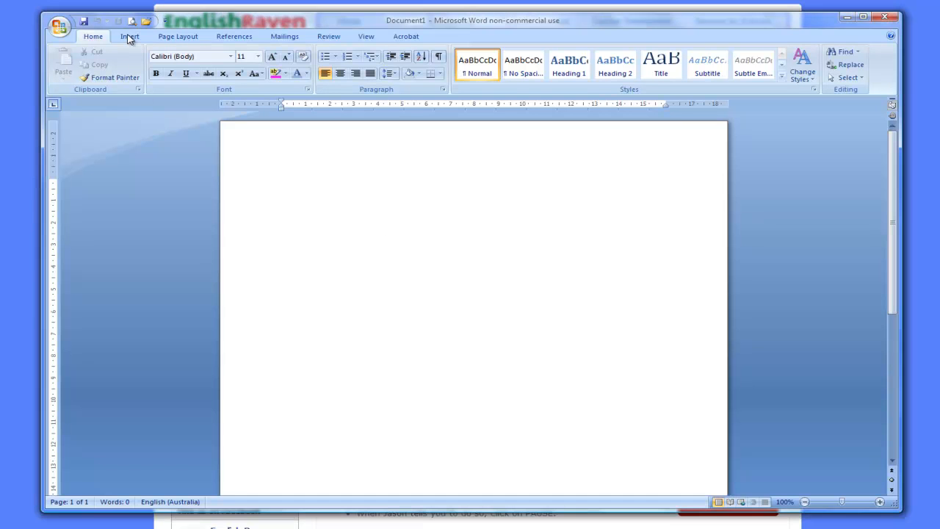
click(129, 37)
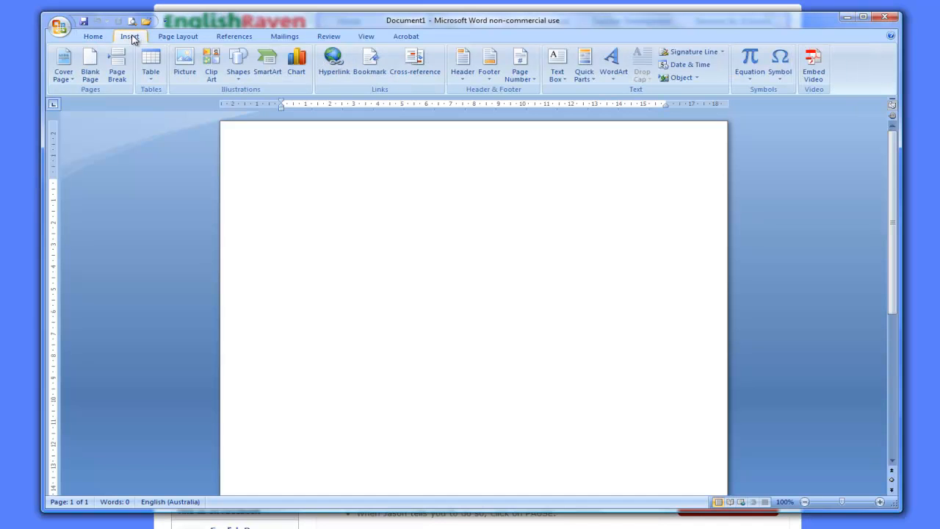
click(176, 37)
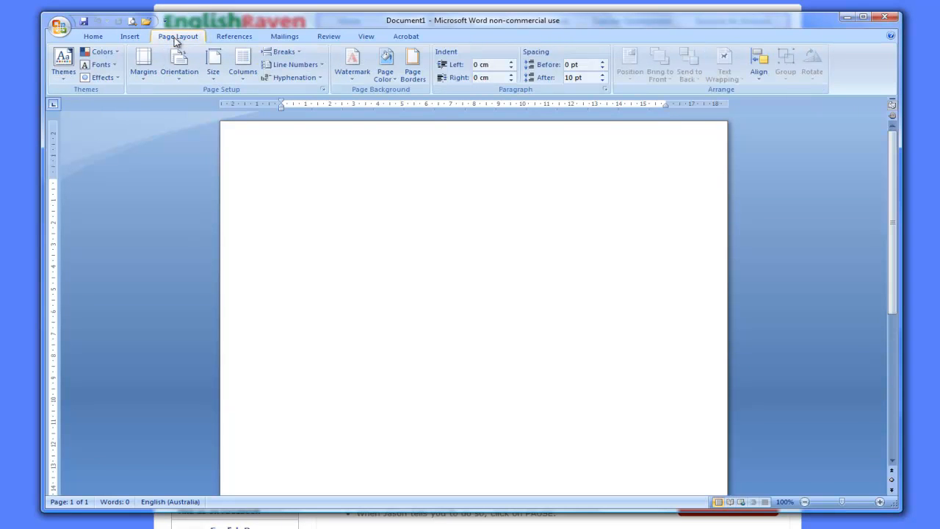
click(181, 63)
click(641, 275)
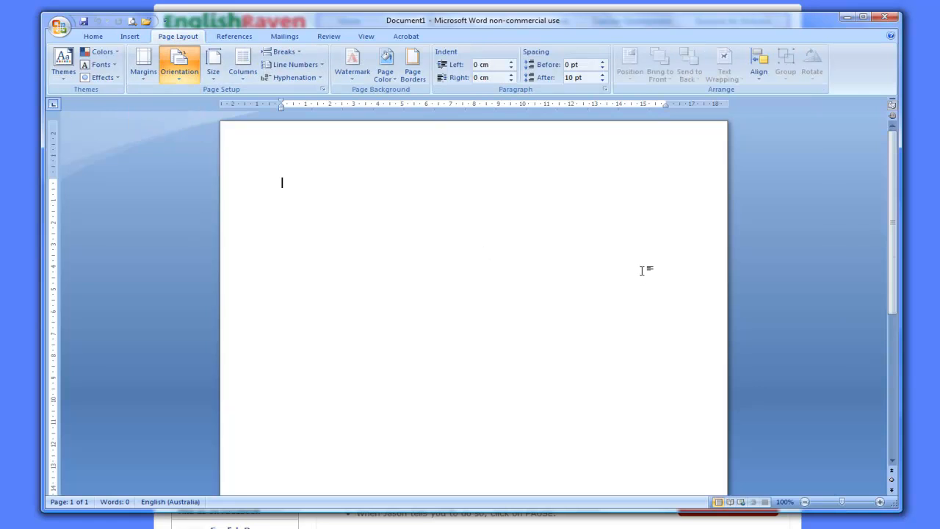
scroll(642, 269, down, 1)
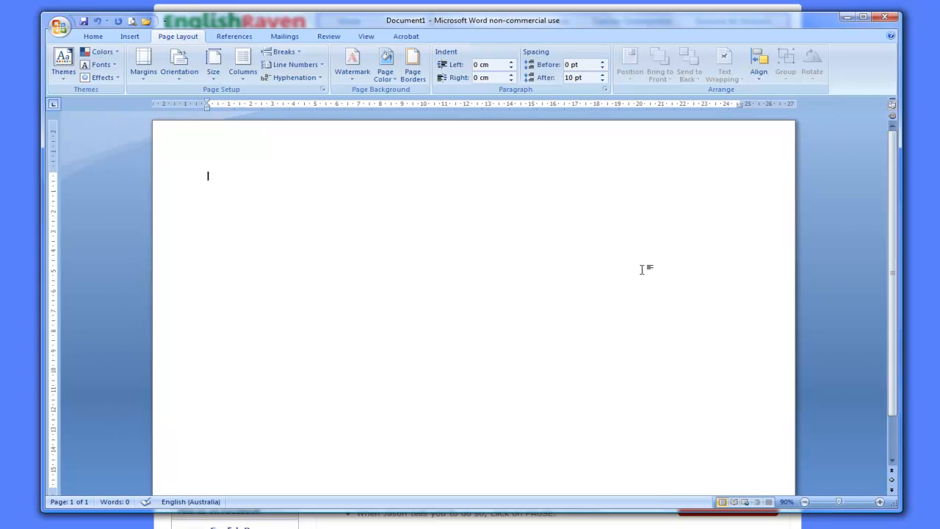
scroll(642, 270, down, 1)
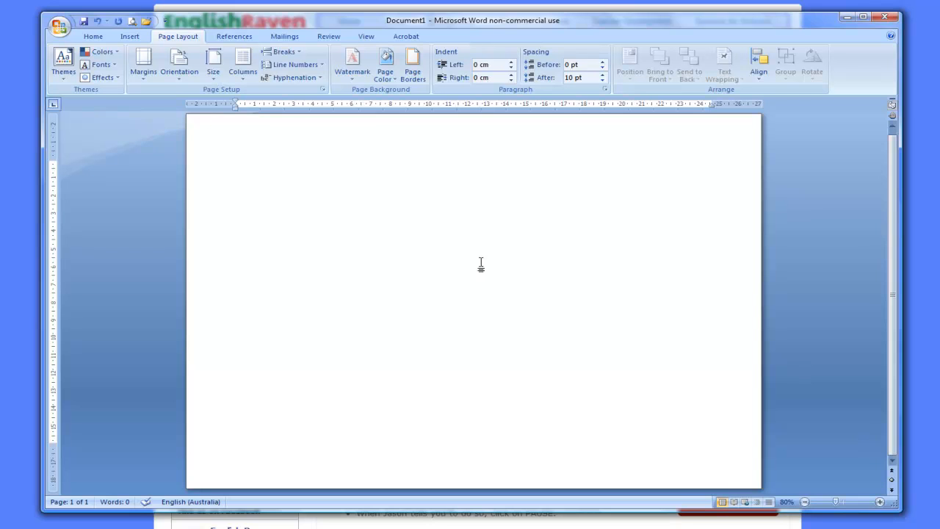
Open the page header for editing and draw a wide rectangle about 21.9 cm by 1.5 cm in it
double_click(473, 138)
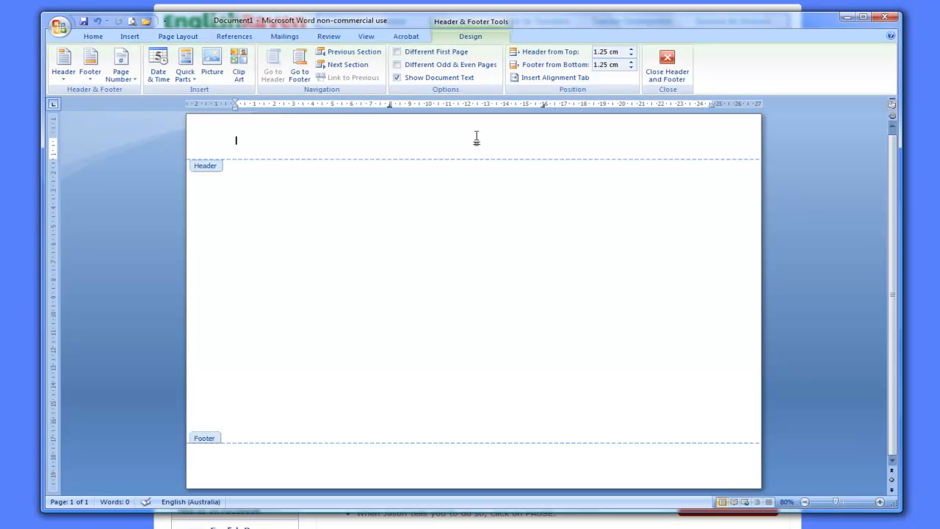
click(130, 37)
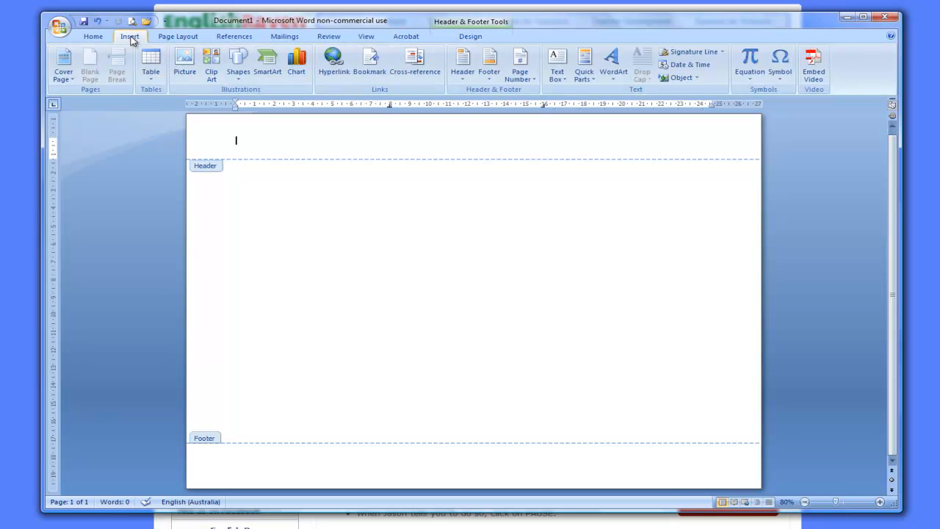
click(238, 63)
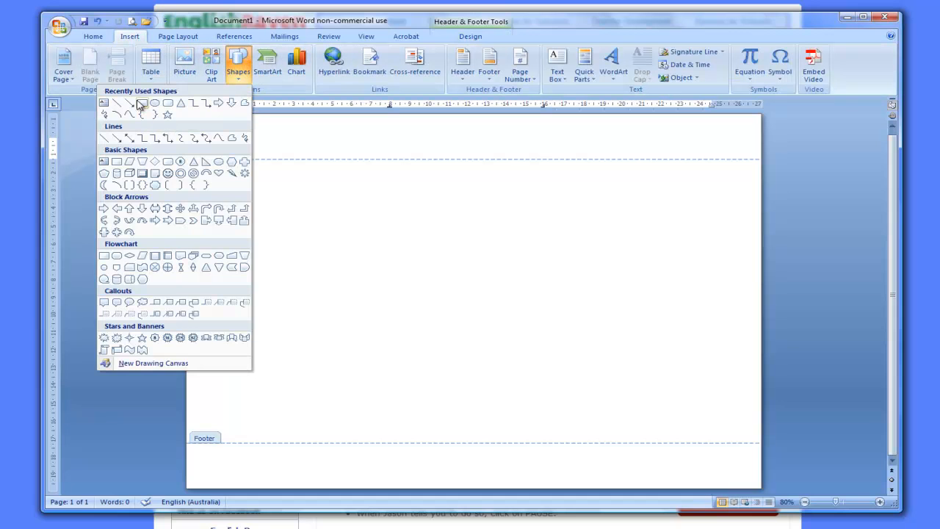
click(141, 103)
mouse_move(265, 125)
mouse_down()
mouse_move(537, 130)
mouse_move(690, 151)
mouse_up()
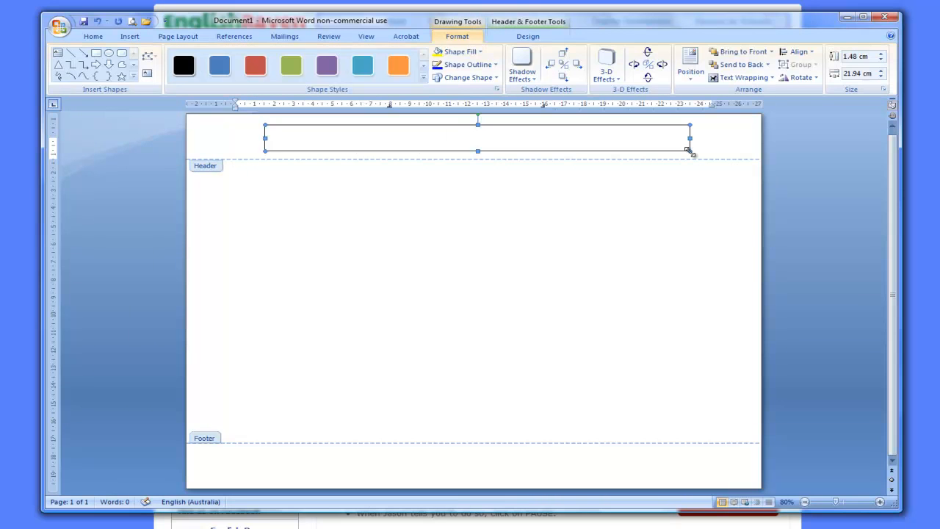
Apply the purple shape style to the header rectangle and change its fill to dark grey
click(327, 65)
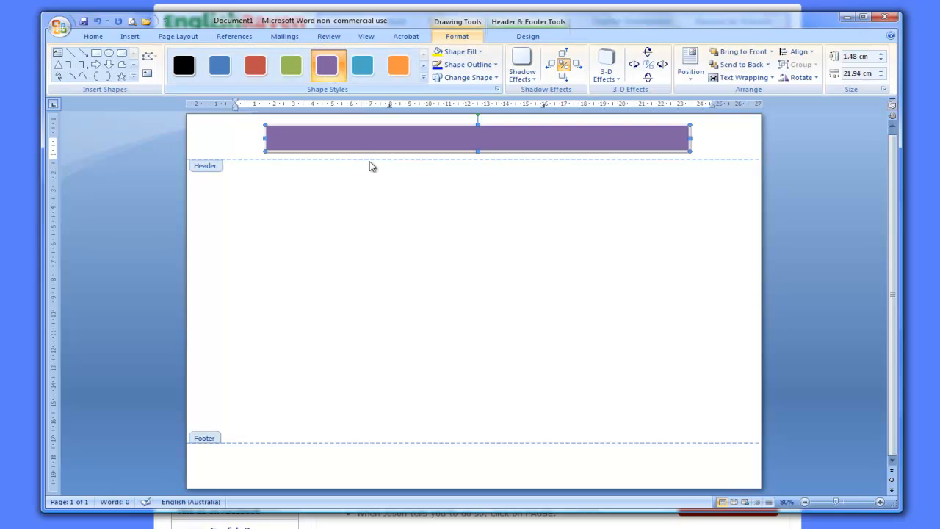
click(474, 51)
click(402, 113)
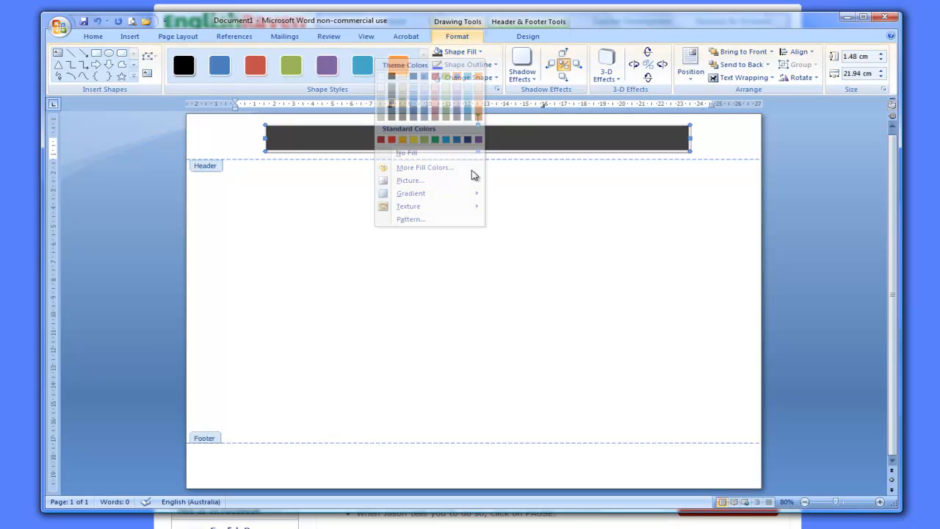
Stretch the dark grey rectangle into a banner across the full page width, about 31.4 cm wide and 2.4 cm high
drag(478, 125, 478, 119)
drag(694, 136, 762, 140)
drag(266, 139, 168, 149)
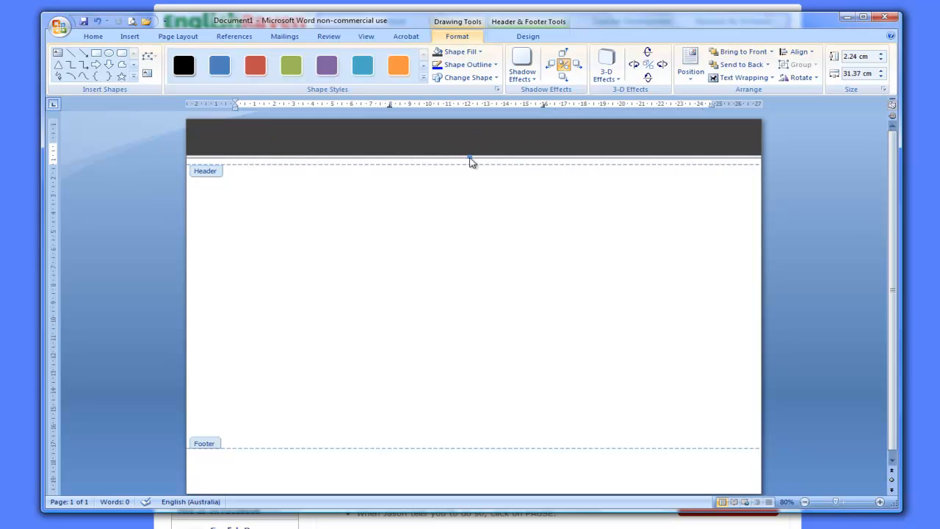
drag(470, 157, 469, 160)
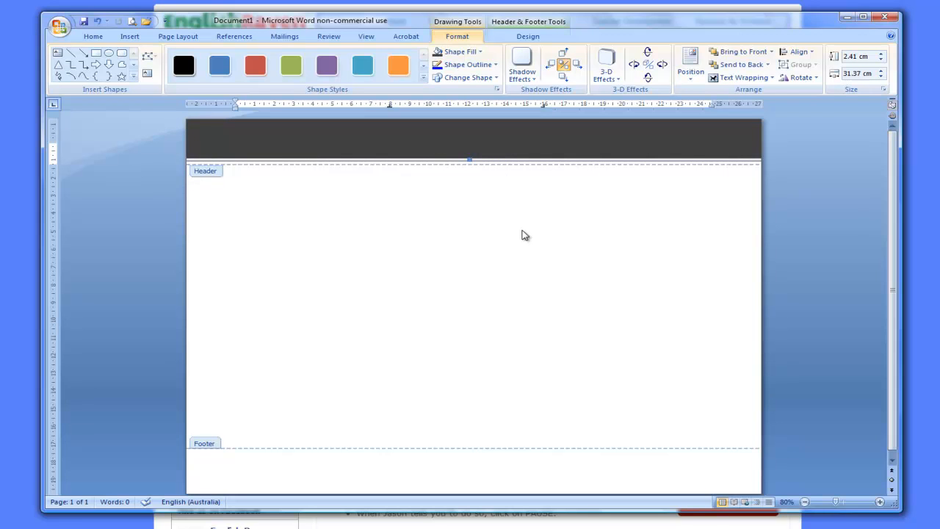
Draw a rectangle about 8.7 cm by 2.4 cm over the left part of the banner and add the text "Title" in it
click(130, 37)
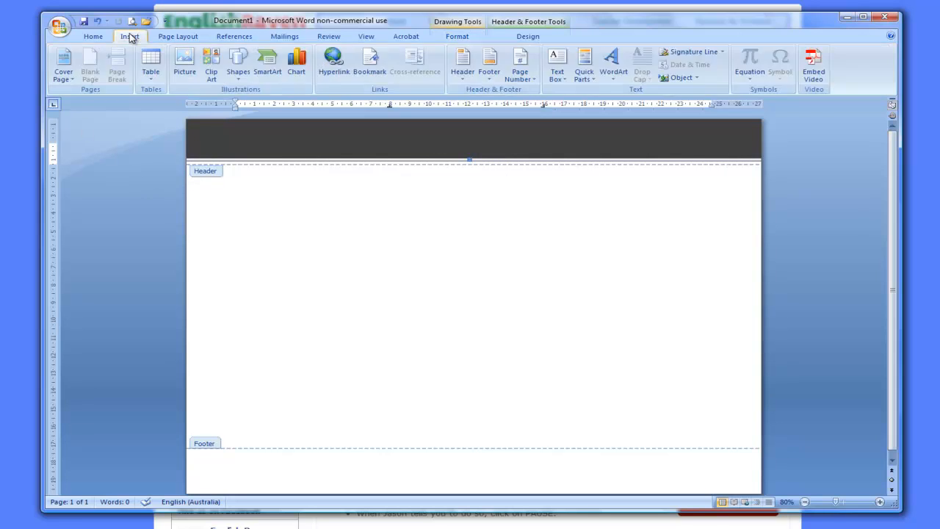
click(238, 65)
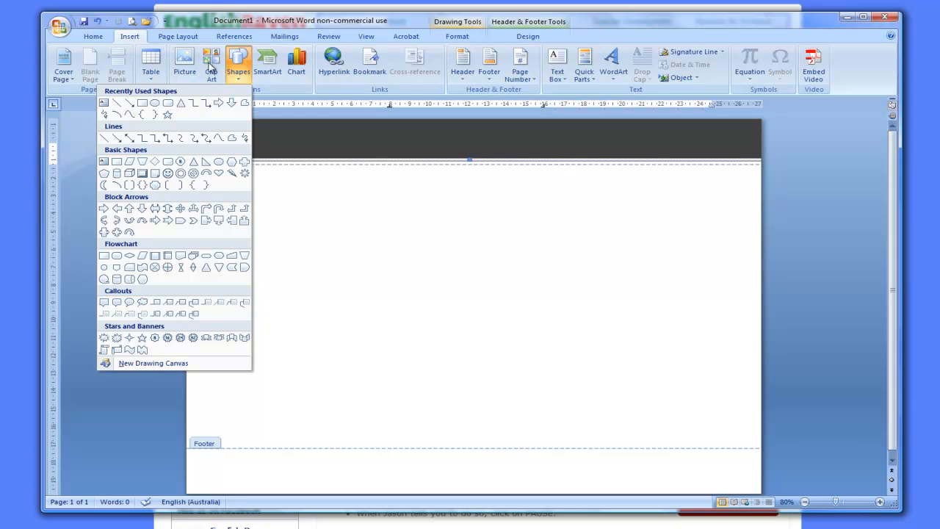
click(143, 107)
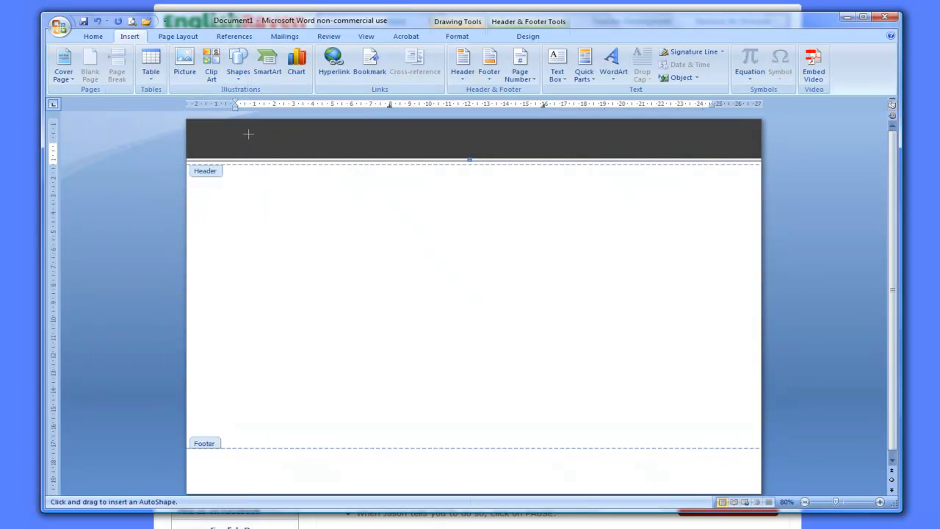
mouse_move(242, 132)
mouse_down()
mouse_move(409, 164)
mouse_move(412, 174)
mouse_up()
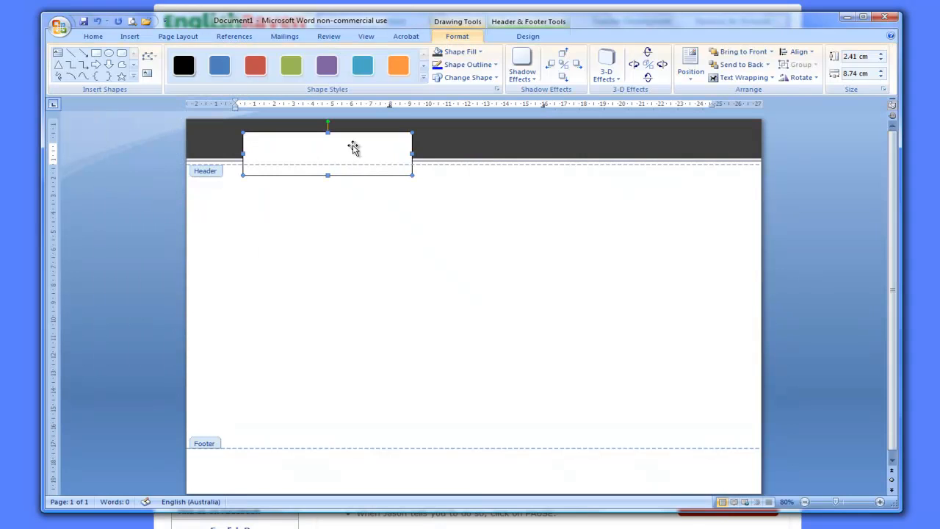
right_click(355, 151)
click(325, 193)
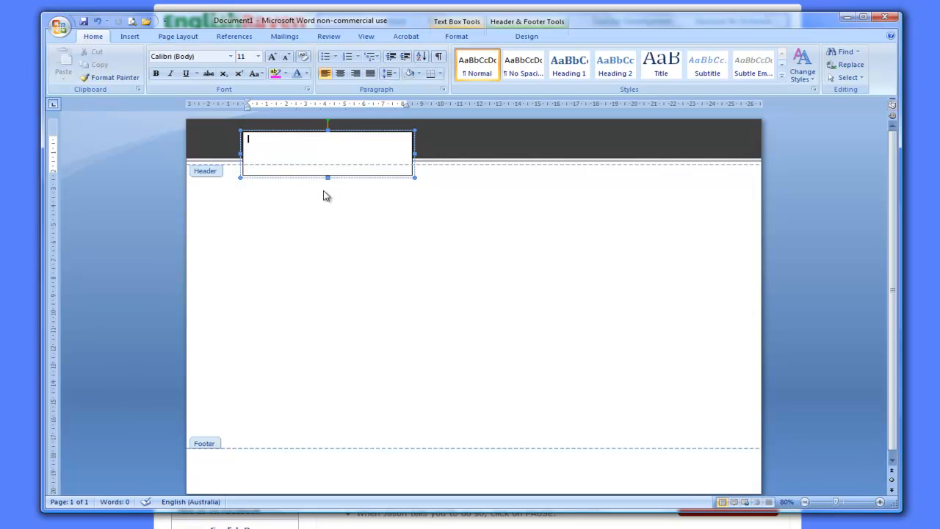
text(Title)
Format the word "Title" as bold Candara at 26 pt
double_click(263, 139)
click(155, 74)
click(231, 56)
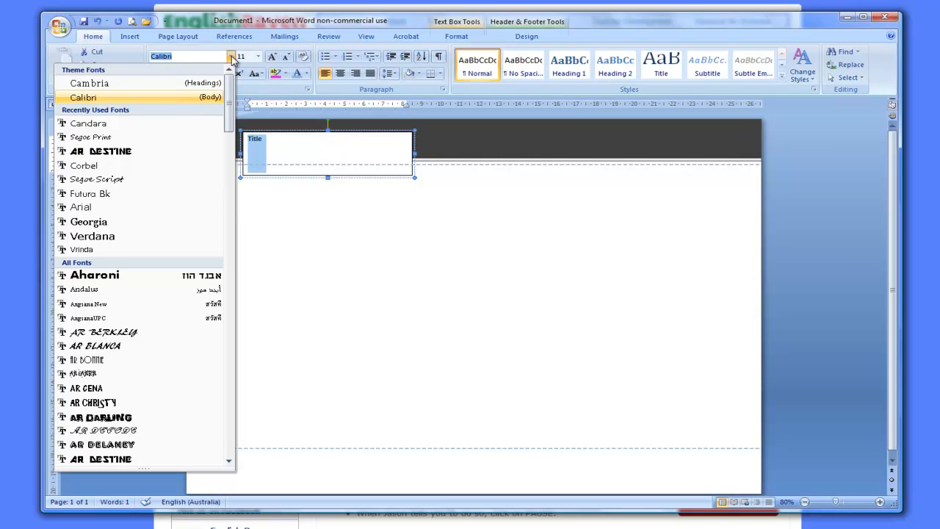
click(184, 129)
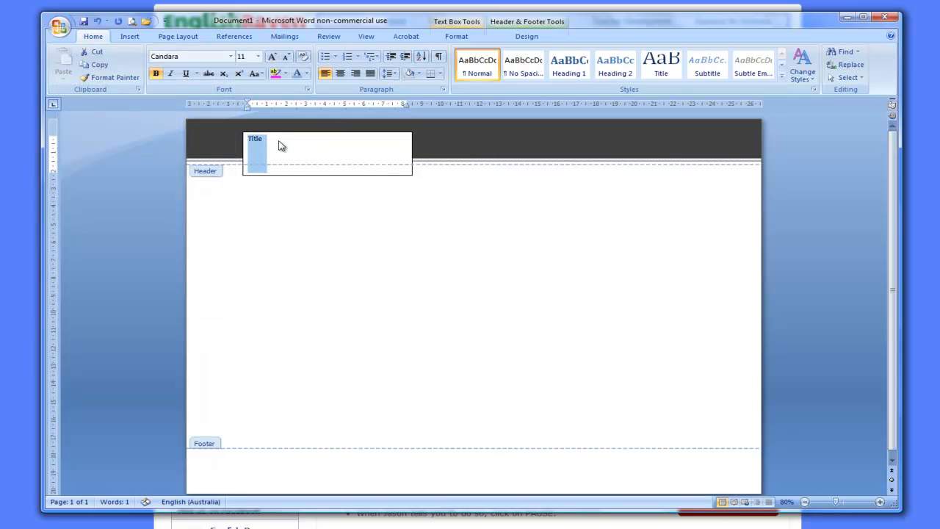
click(259, 58)
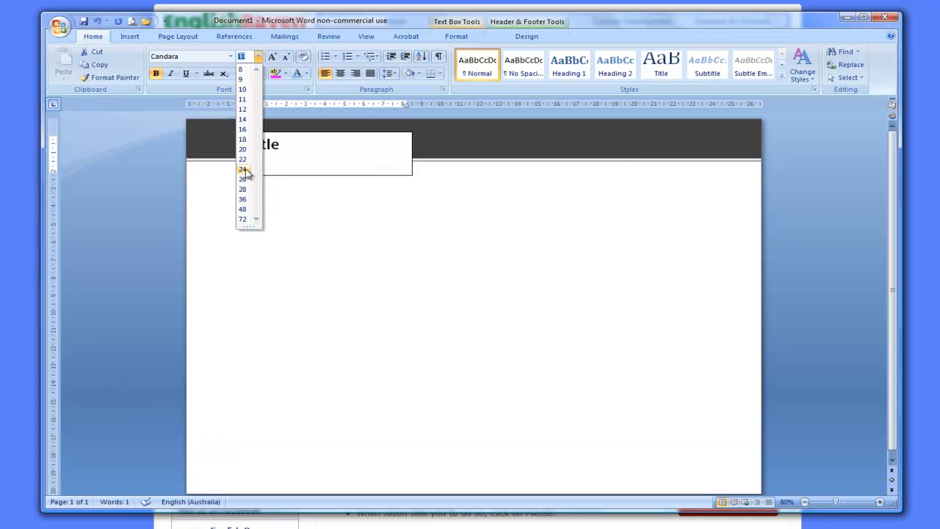
click(243, 170)
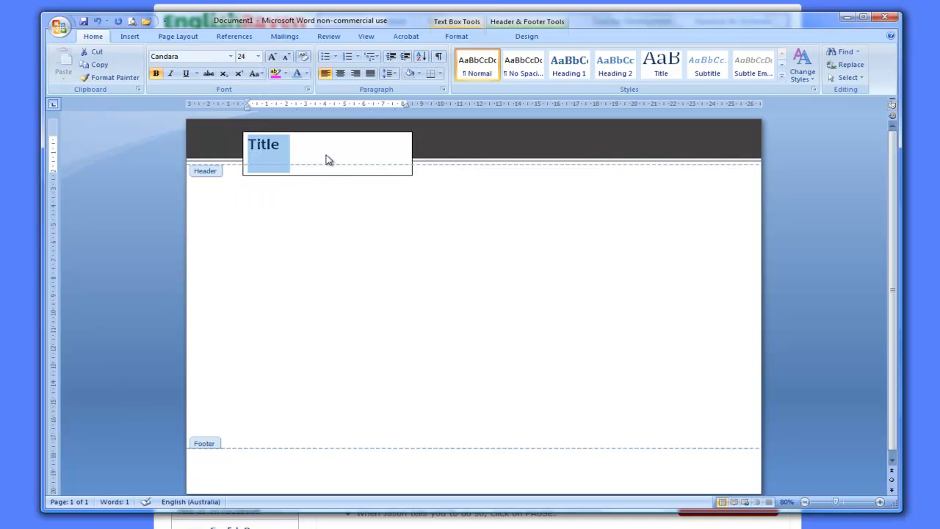
click(259, 56)
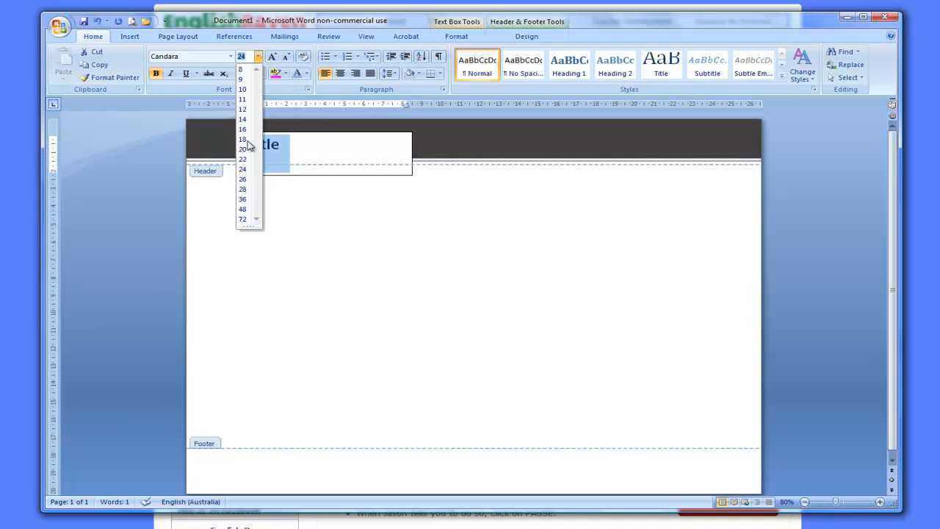
click(243, 180)
click(296, 147)
Change the font colour of the word "Title" to light purple
drag(296, 146, 246, 148)
click(307, 73)
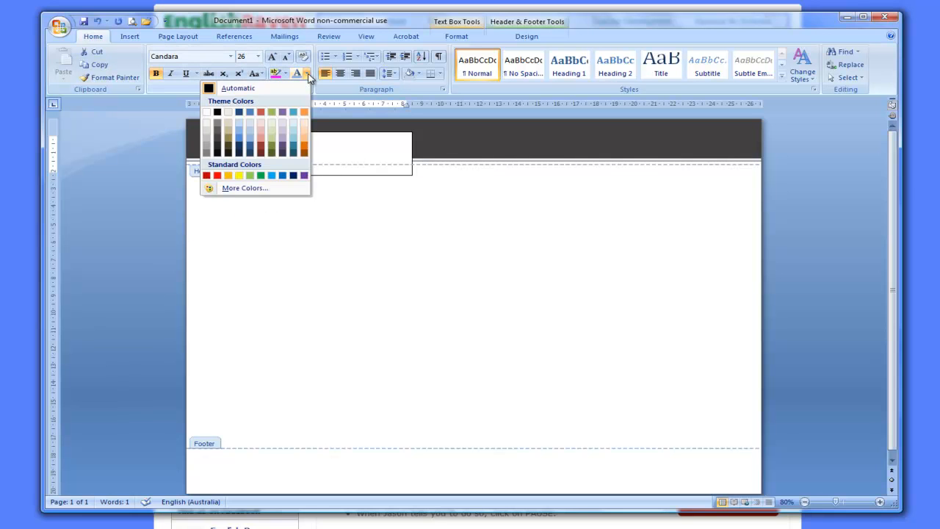
click(283, 134)
Remove the fill and the outline of the text box holding "Title"
click(324, 147)
click(383, 137)
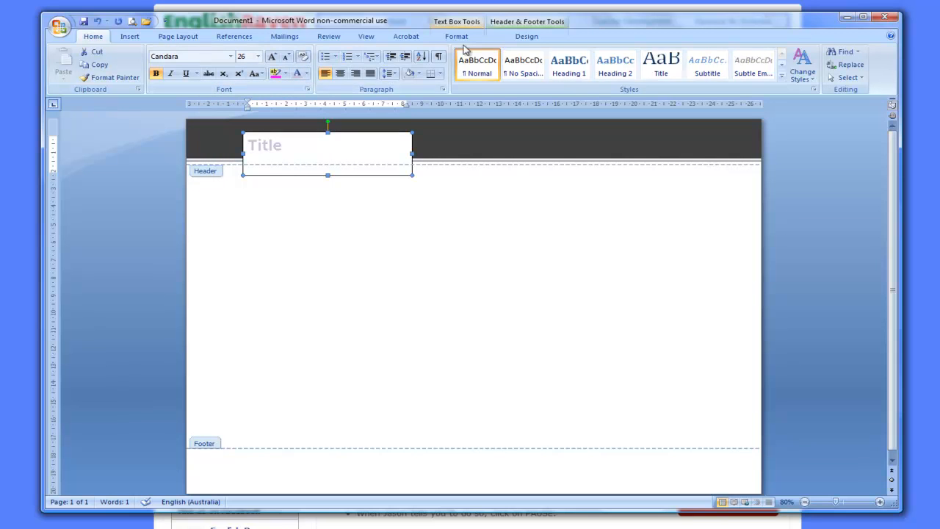
click(456, 36)
click(450, 52)
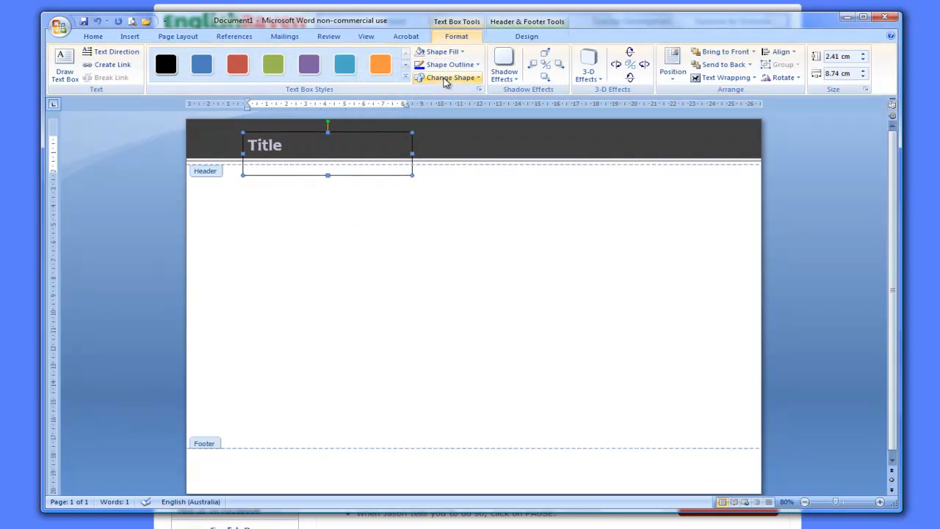
click(449, 64)
click(405, 166)
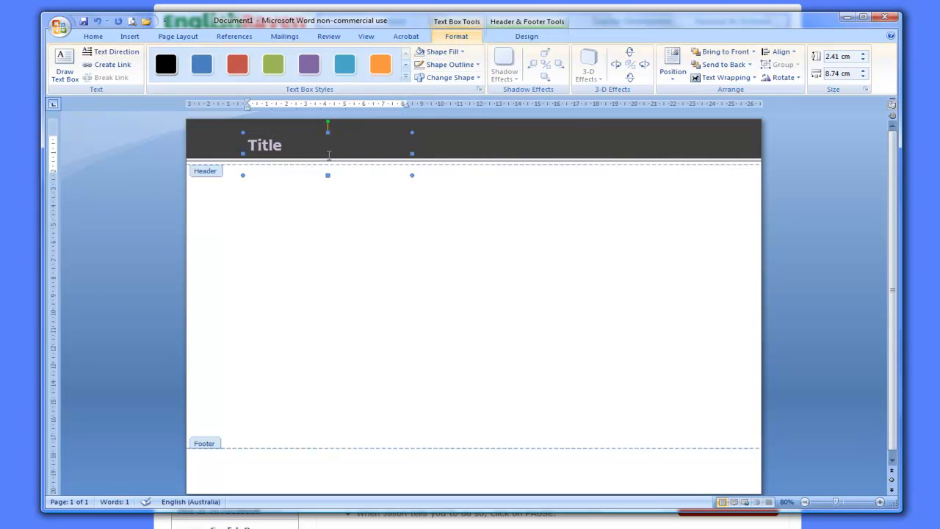
Move the "Title" text box closer to the left end of the banner and adjust its vertical position
drag(356, 130, 333, 135)
click(317, 149)
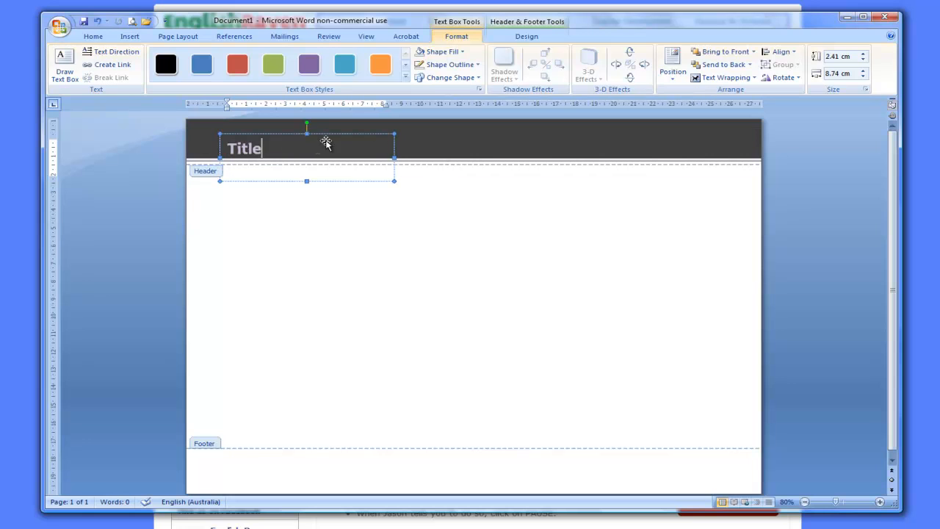
click(332, 136)
key(Up)
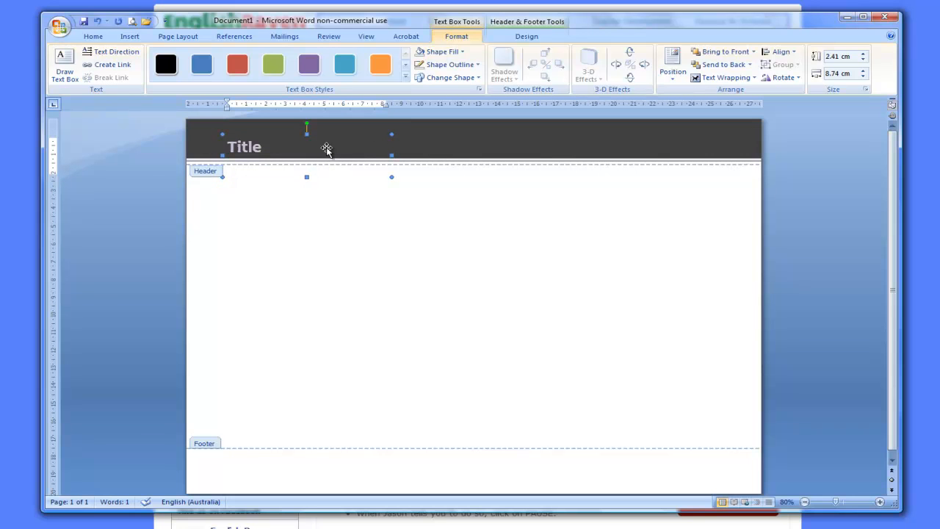
Draw a rounded rectangle about 6.9 cm by 0.7 cm at the banner's right end and fill it with Purple, Accent 4, Lighter 60%
click(130, 37)
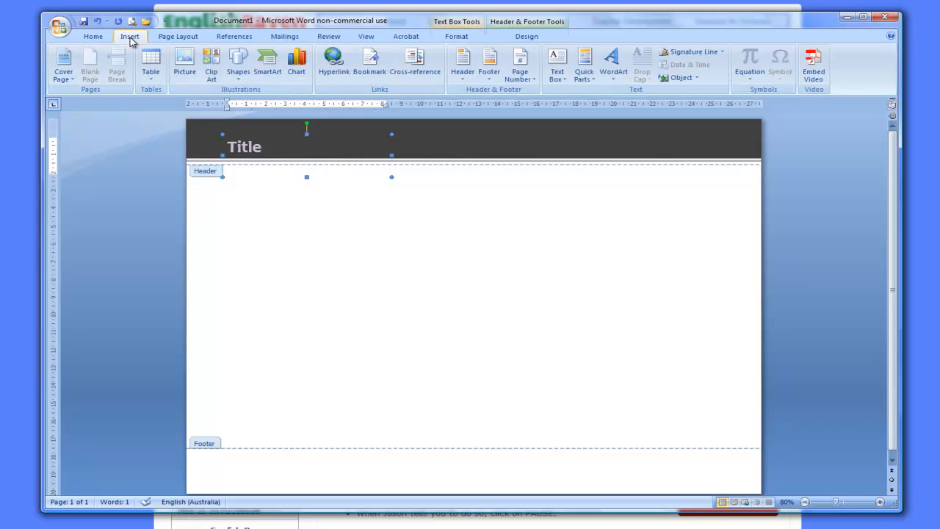
click(238, 63)
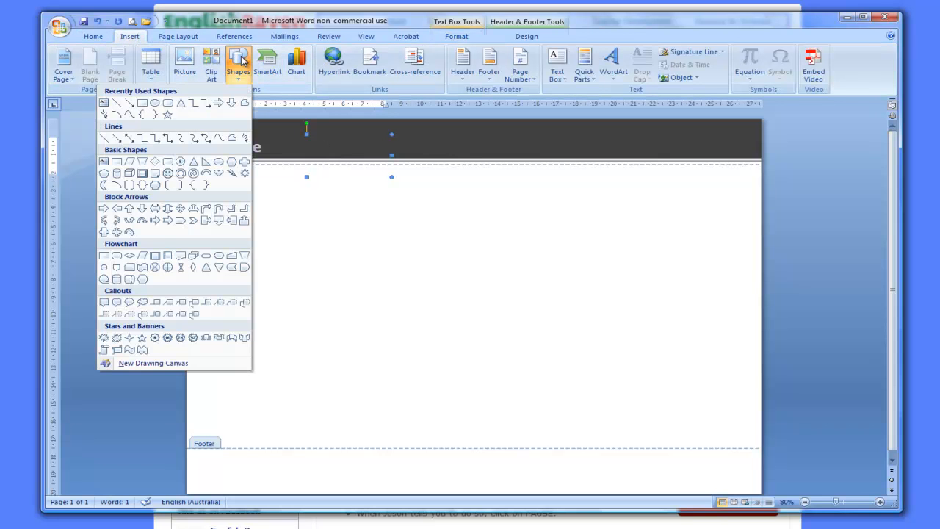
click(169, 104)
mouse_move(587, 141)
mouse_down()
mouse_move(730, 151)
mouse_move(716, 151)
mouse_up()
click(463, 52)
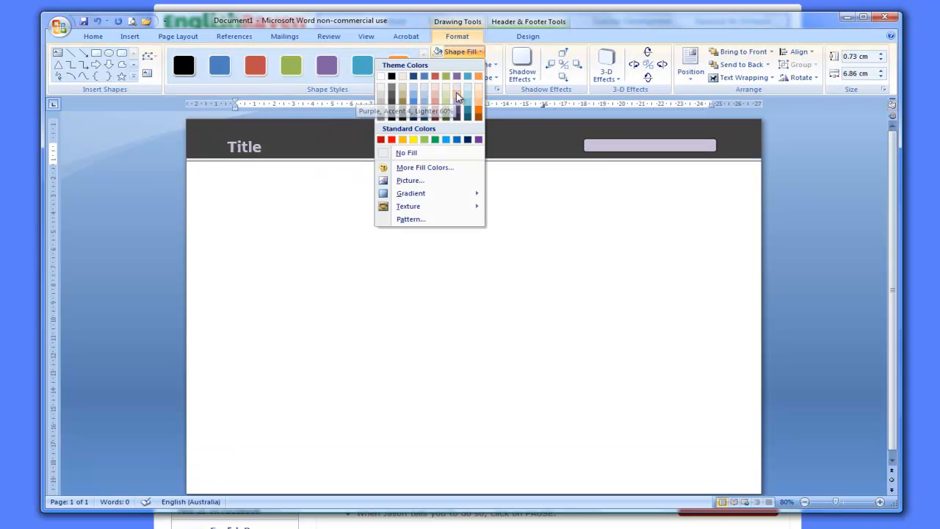
click(457, 97)
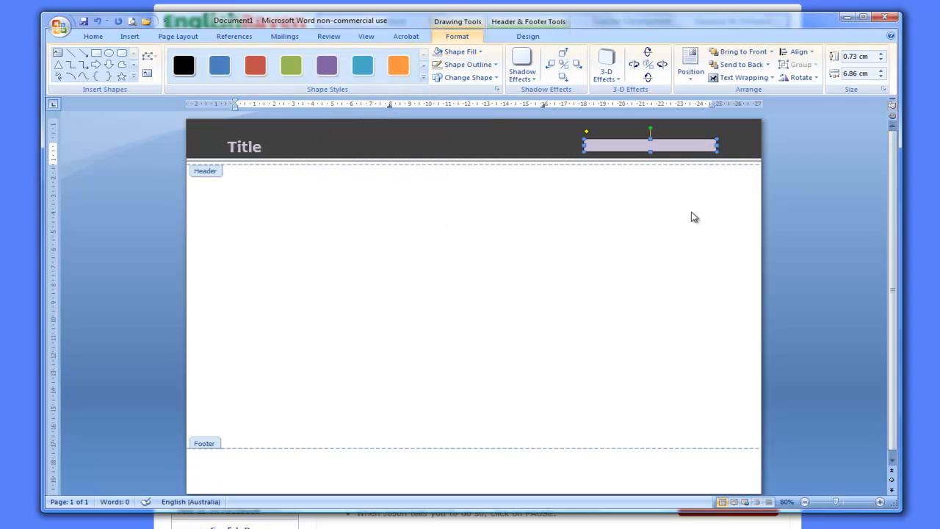
Draw a rectangle about 8.9 cm by 2.5 cm over the middle of the header banner and add the text "Topic Details"
click(131, 37)
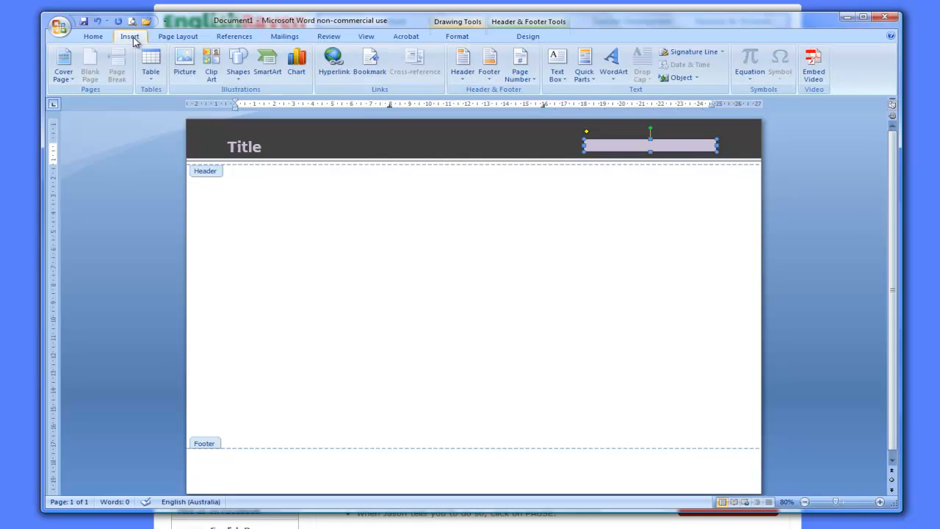
click(238, 65)
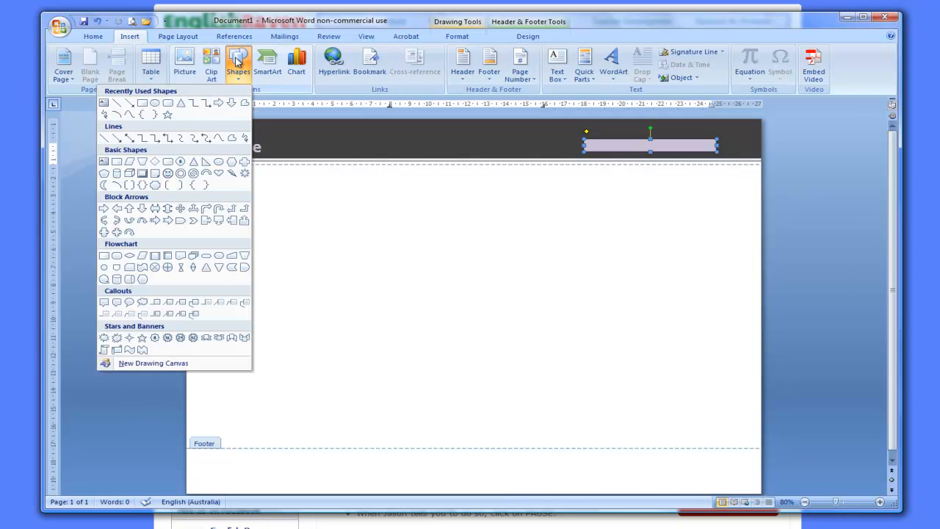
click(143, 103)
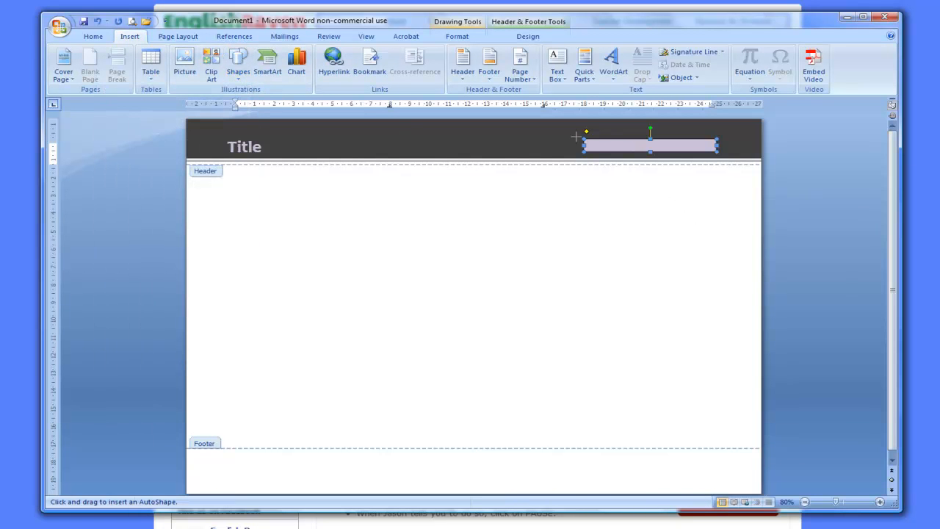
drag(392, 139, 565, 184)
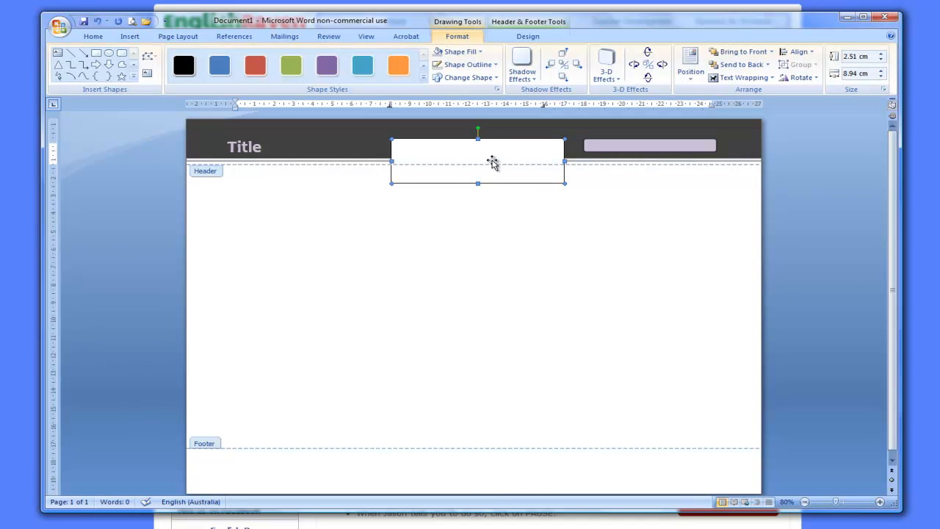
right_click(493, 163)
click(476, 209)
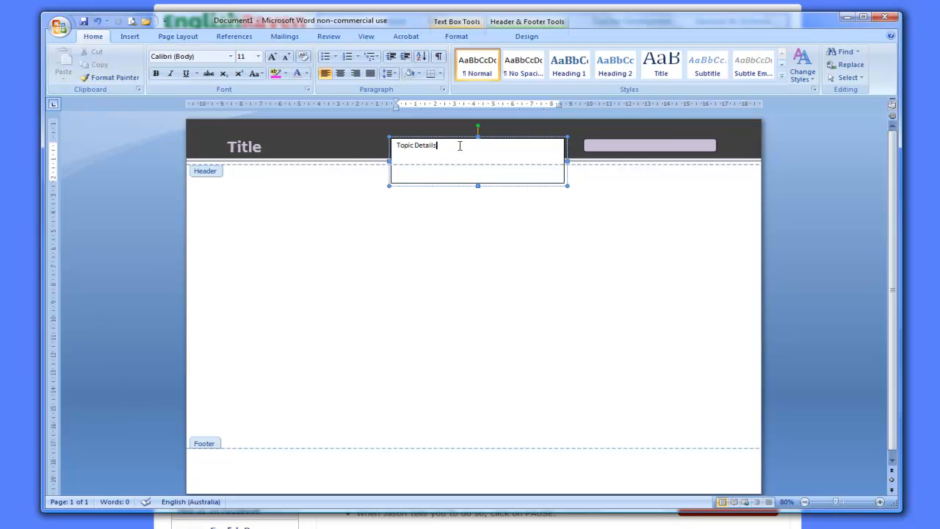
Format the "Topic Details" text as bold Candara, size 16
key(ctrl+a)
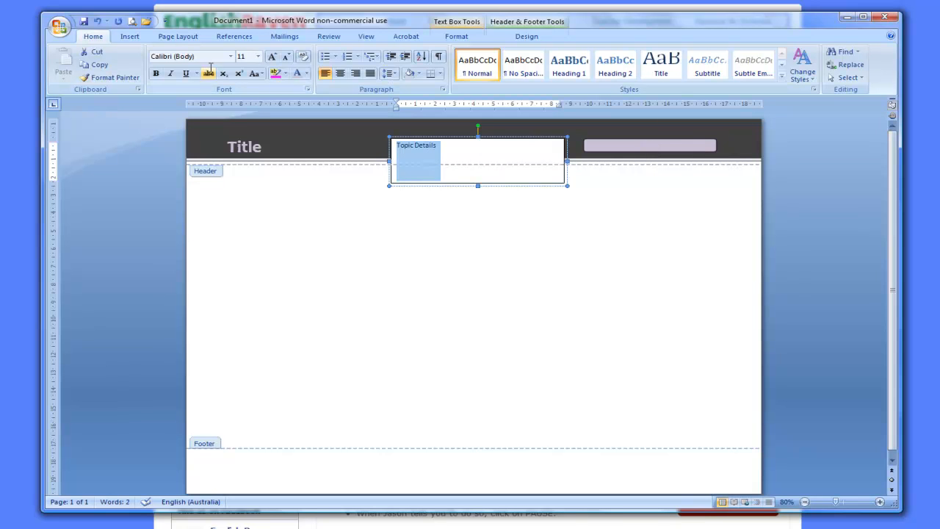
click(231, 56)
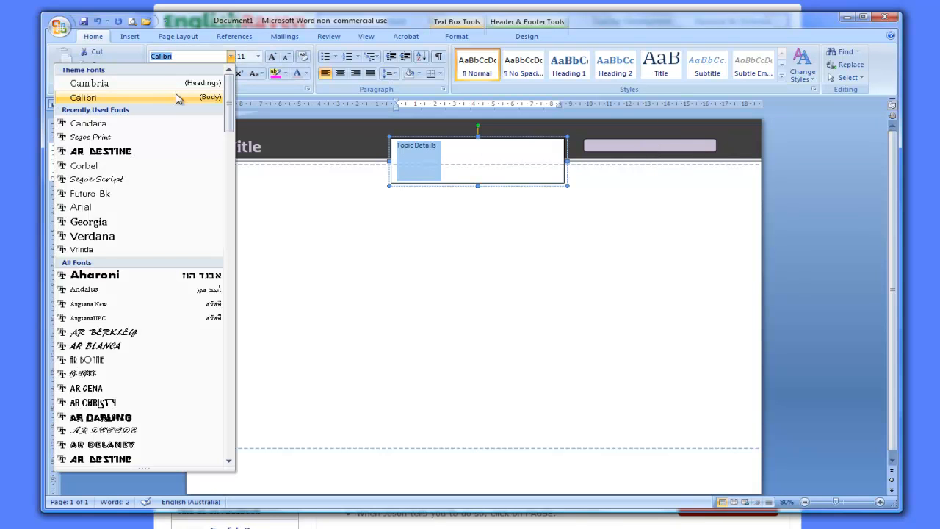
click(172, 123)
click(158, 77)
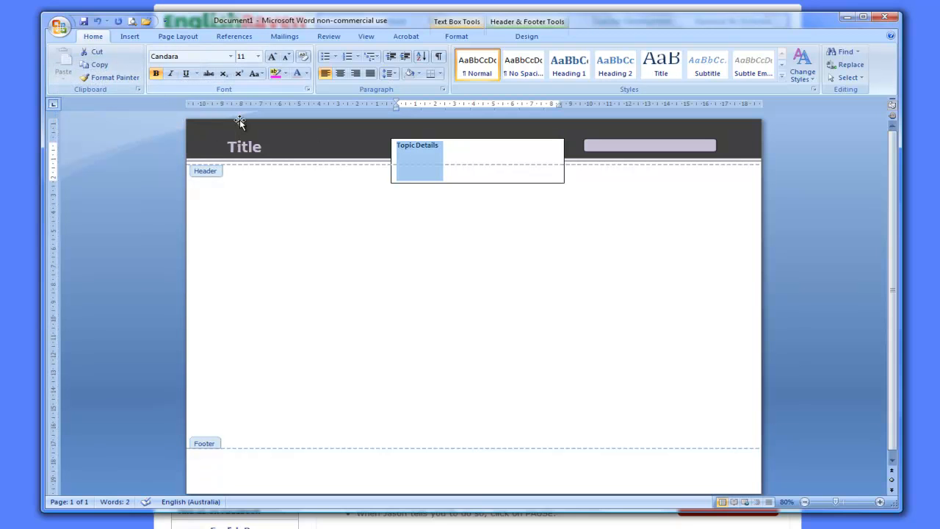
click(258, 56)
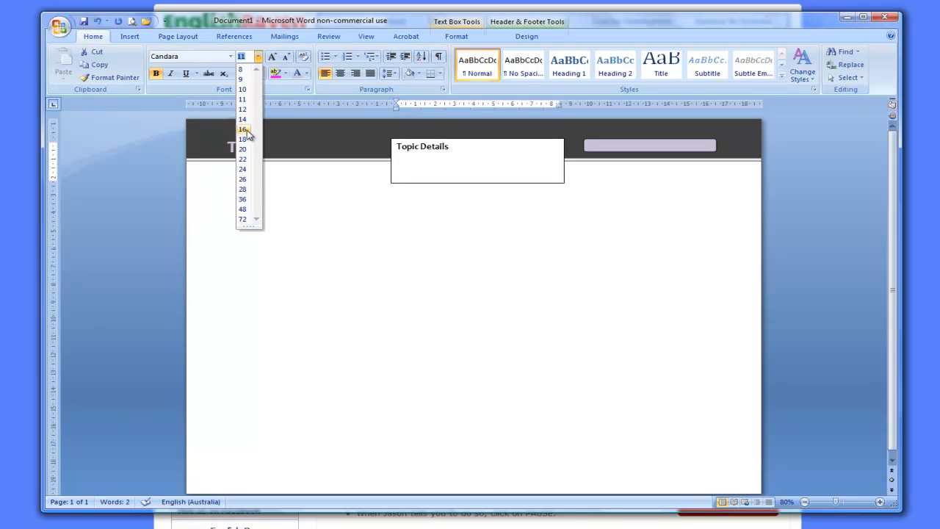
click(244, 129)
click(496, 147)
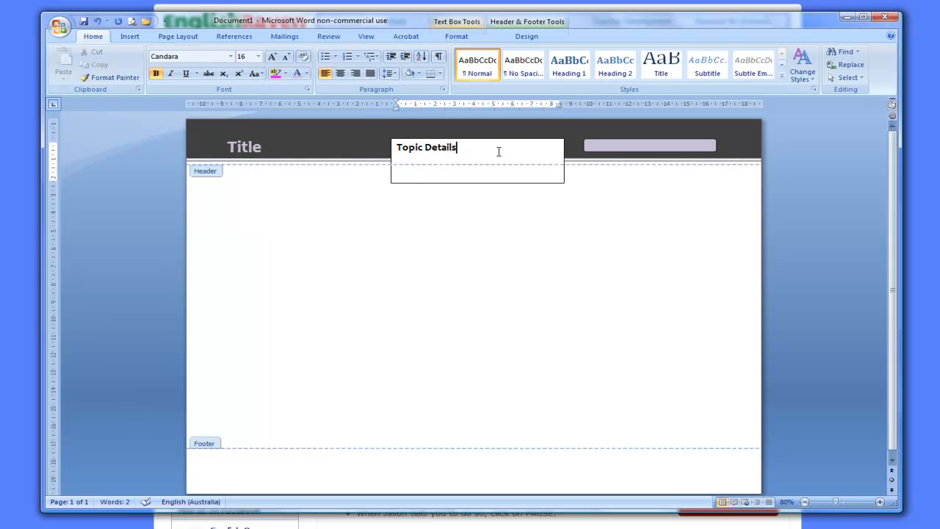
Remove the fill and the outline of the "Topic Details" text box
click(456, 36)
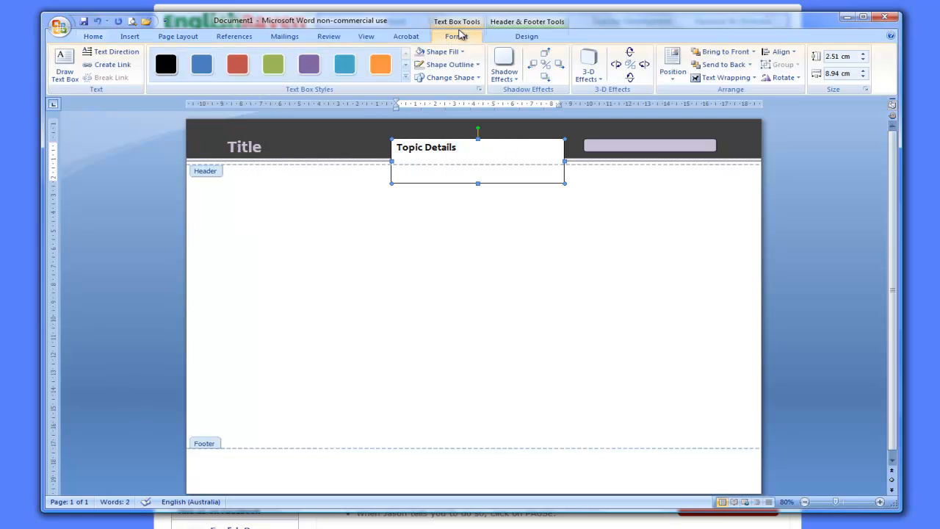
click(444, 53)
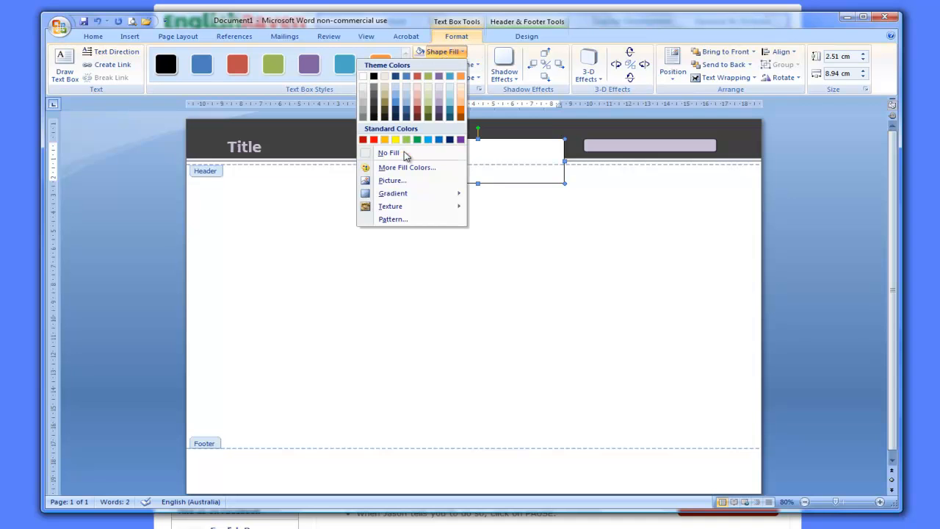
click(404, 152)
click(458, 65)
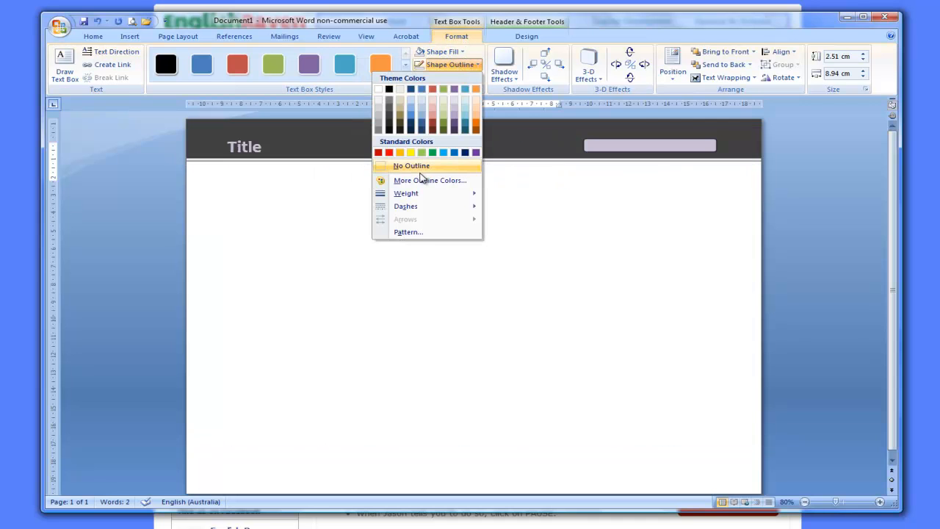
click(404, 165)
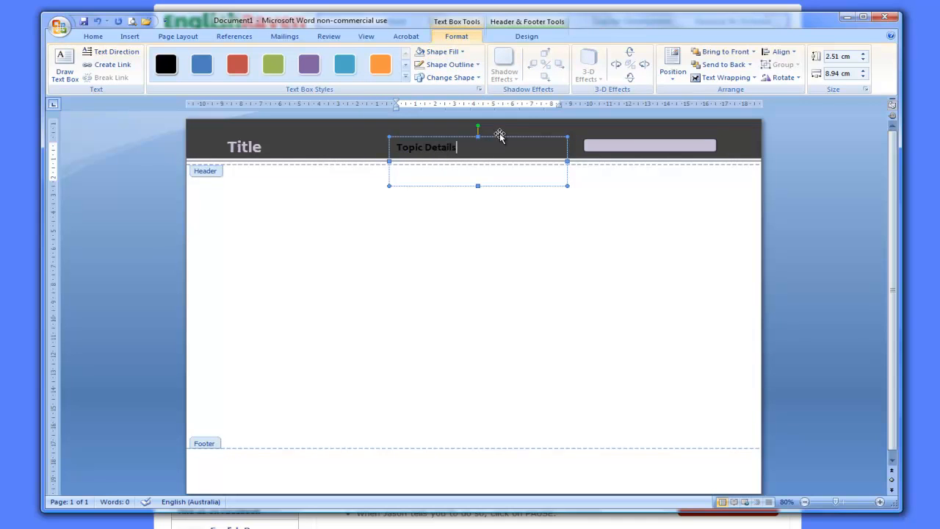
Move the "Topic Details" text box just below the banner and fully round the ends of the light purple field
mouse_move(496, 136)
mouse_down()
mouse_move(678, 132)
mouse_move(653, 134)
mouse_move(634, 157)
mouse_move(584, 164)
mouse_move(518, 144)
mouse_move(493, 174)
mouse_up()
click(625, 142)
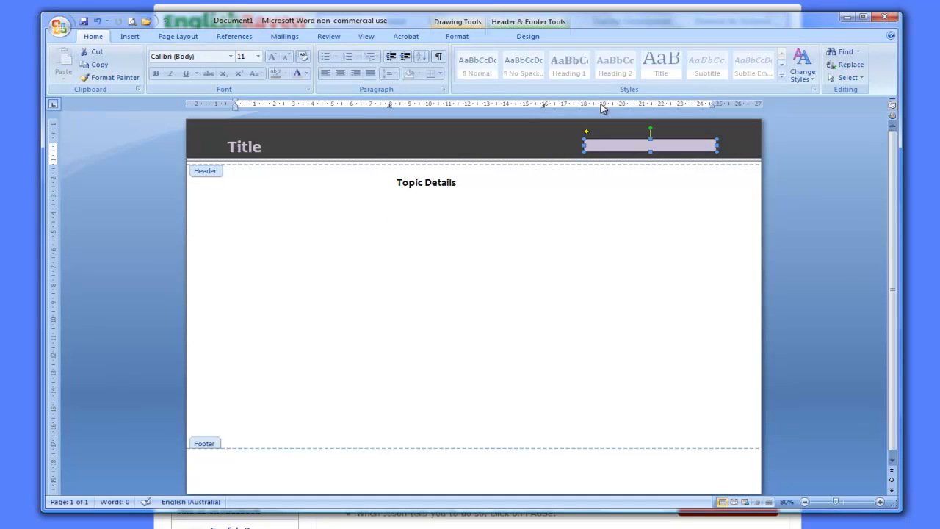
drag(587, 132, 623, 136)
Fit the "Topic Details" text box over the light purple field, centre its text and nudge it down into the field
click(450, 182)
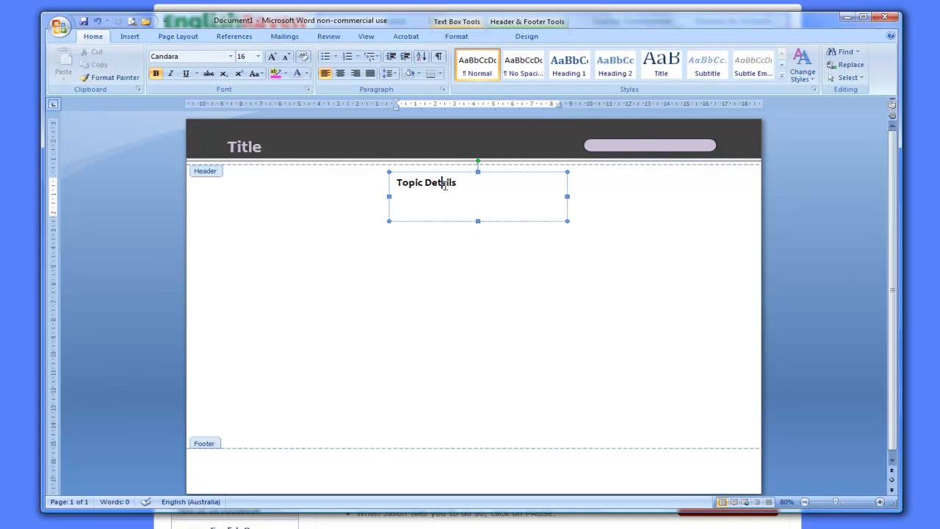
drag(494, 170, 679, 134)
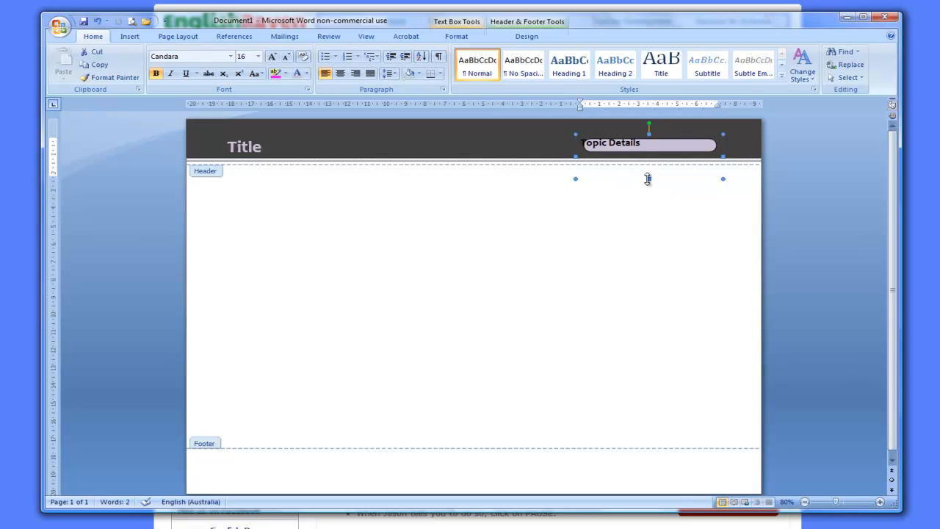
click(342, 74)
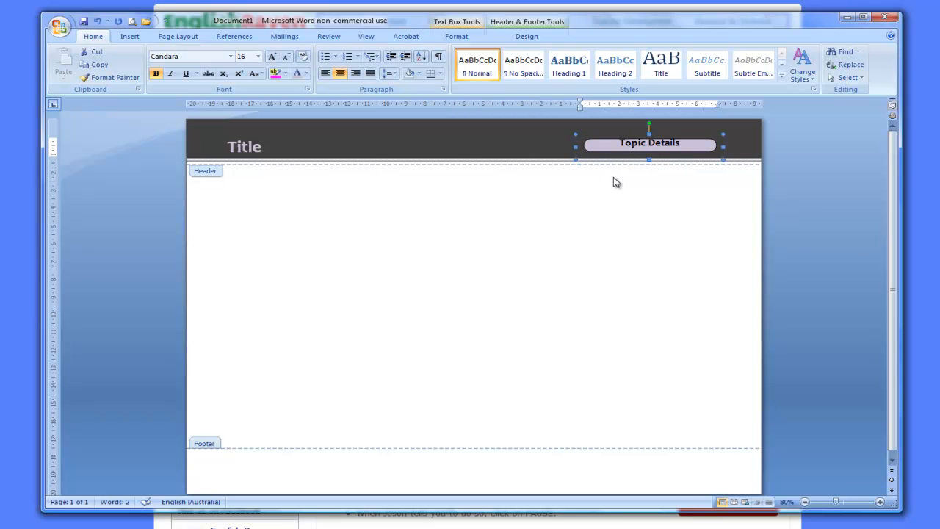
key(ctrl+Down)
key(ctrl+Down)
key(ctrl+Down)
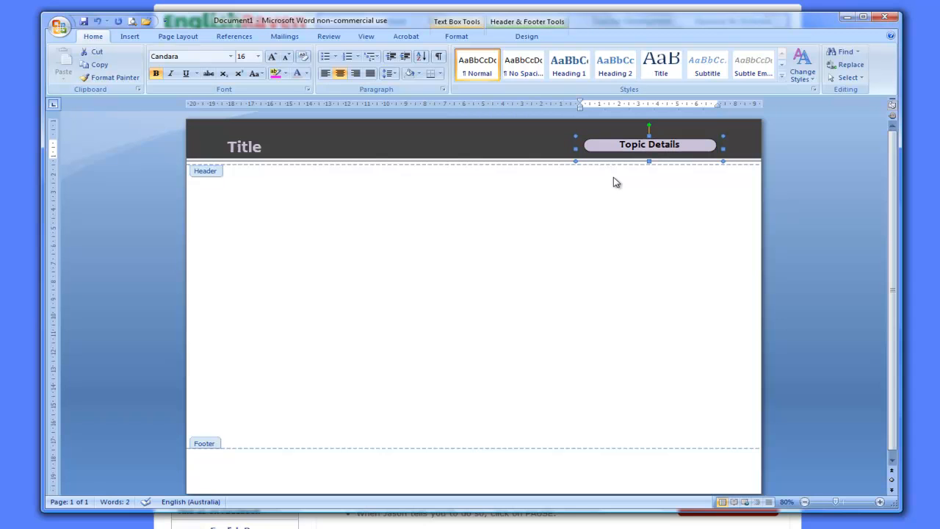
key(ctrl+Down)
click(397, 163)
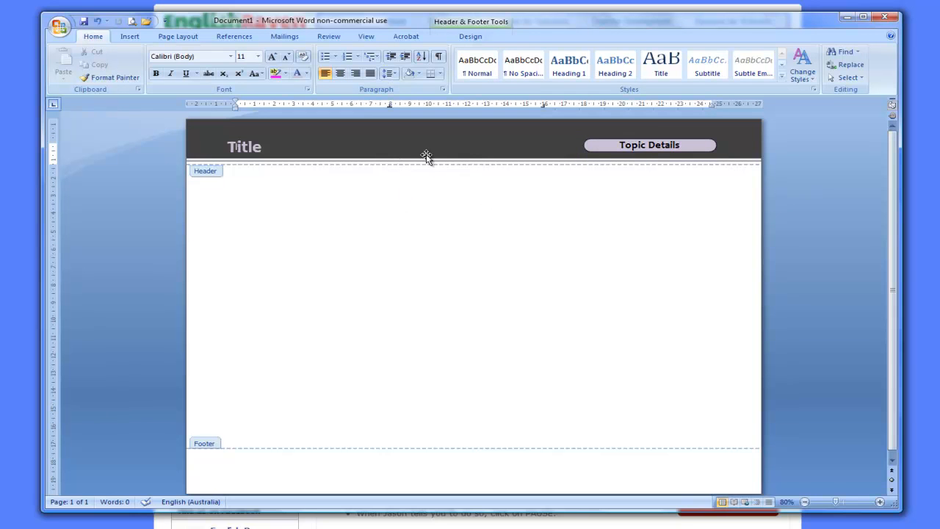
Copy the dark header banner and place the duplicate across the page's footer area
click(429, 158)
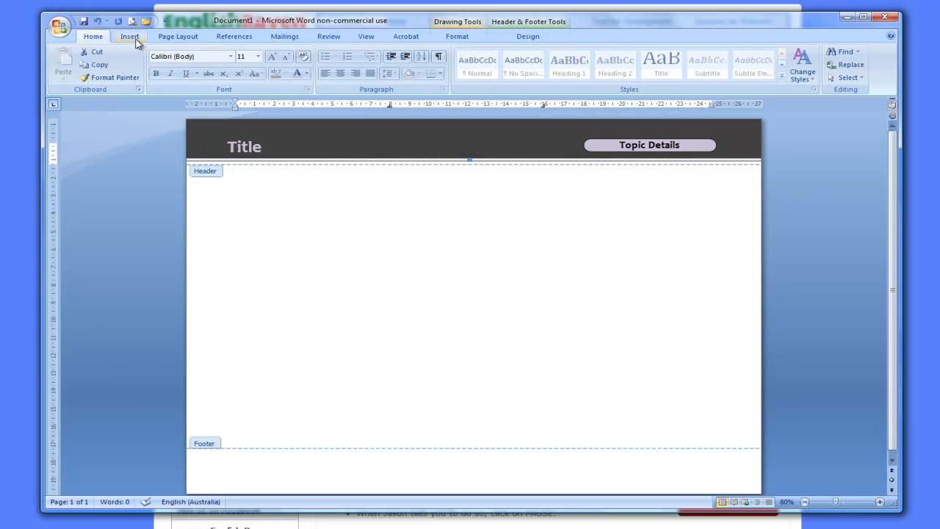
click(100, 66)
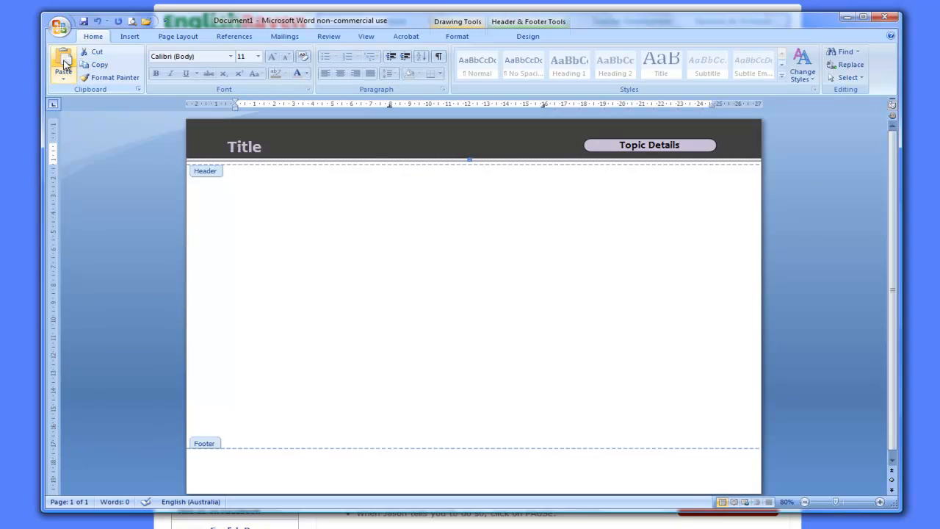
key(ctrl+v)
drag(531, 143, 515, 477)
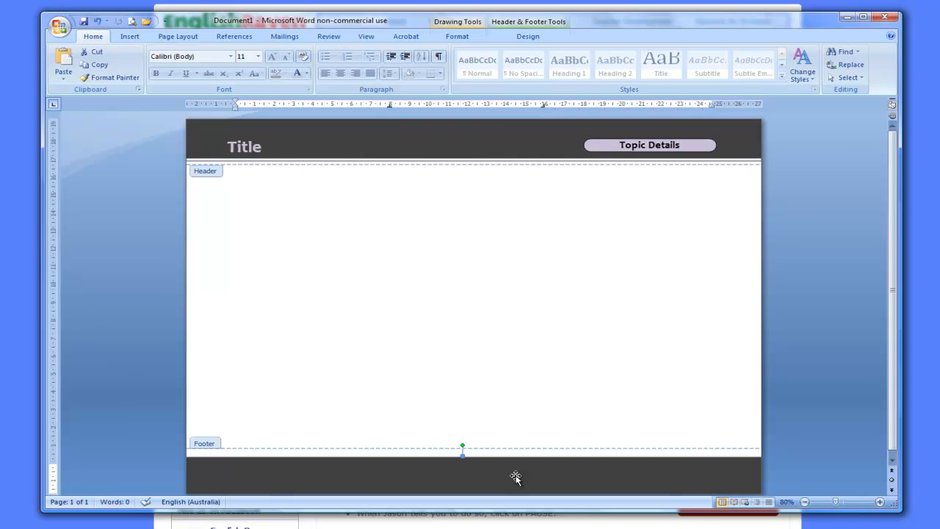
Change the fill of the footer banner to a lighter grey
click(457, 36)
click(471, 50)
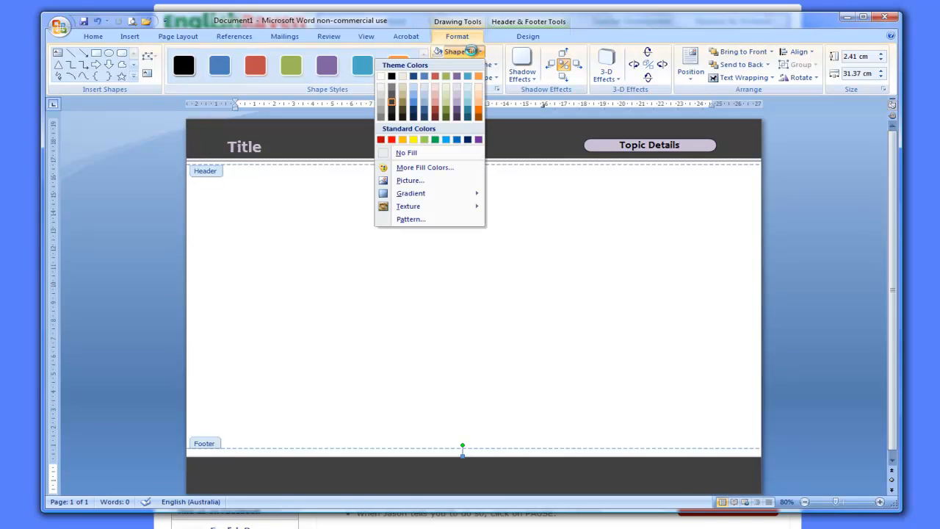
click(382, 109)
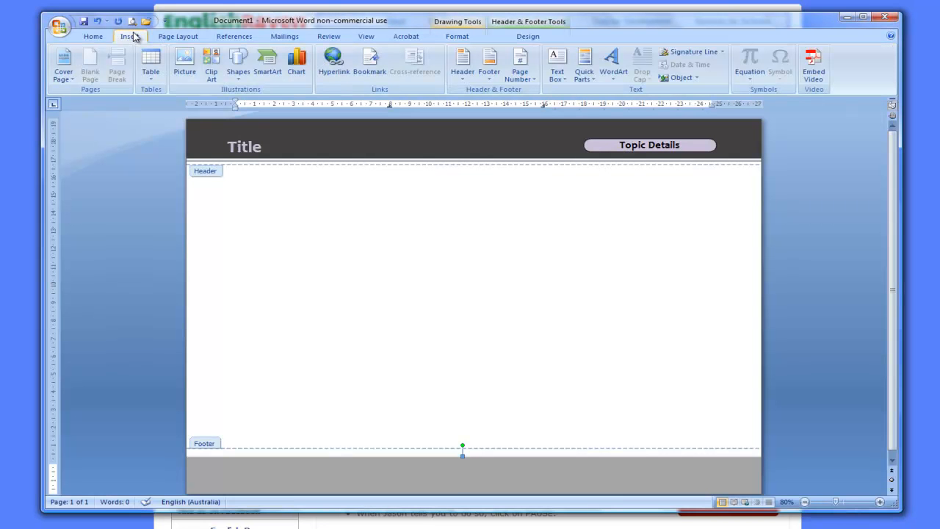
Draw a rectangle about 11.6 cm by 1.9 cm over the footer banner's right part and enter "Content & Design:" with the author's name and web address
click(238, 62)
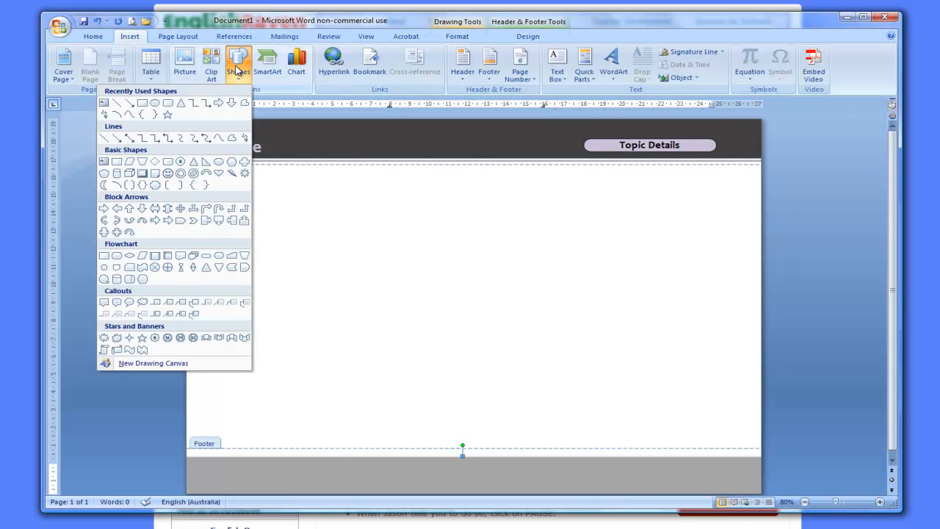
click(143, 104)
mouse_move(514, 442)
mouse_down()
mouse_move(690, 443)
mouse_move(740, 473)
mouse_up()
right_click(647, 462)
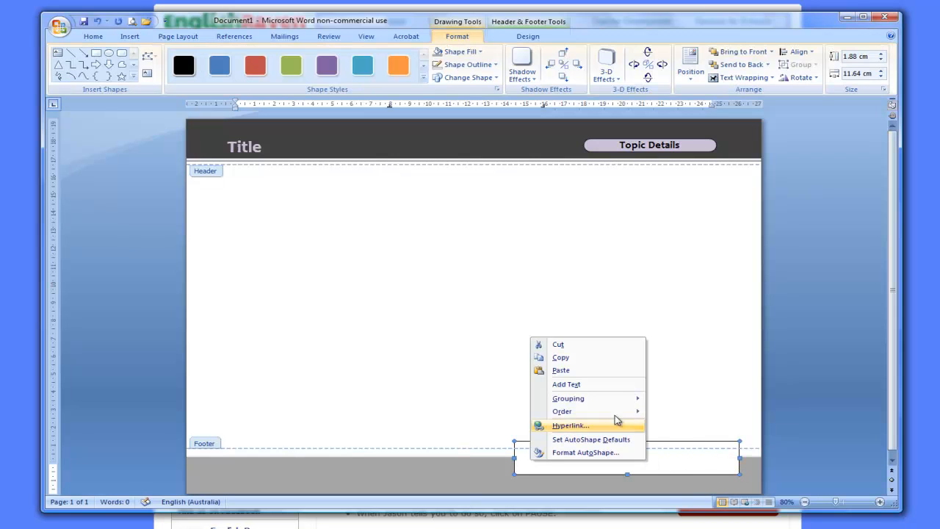
click(619, 388)
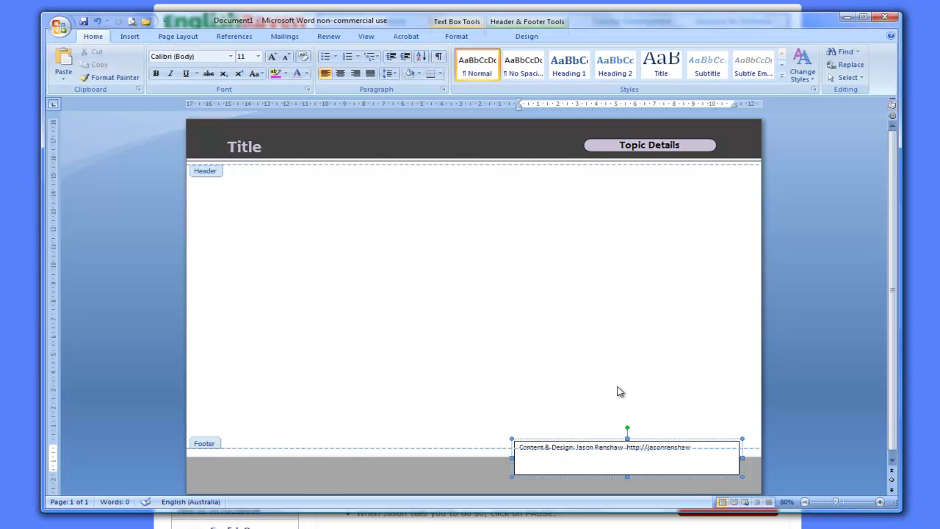
text(pepad.com)
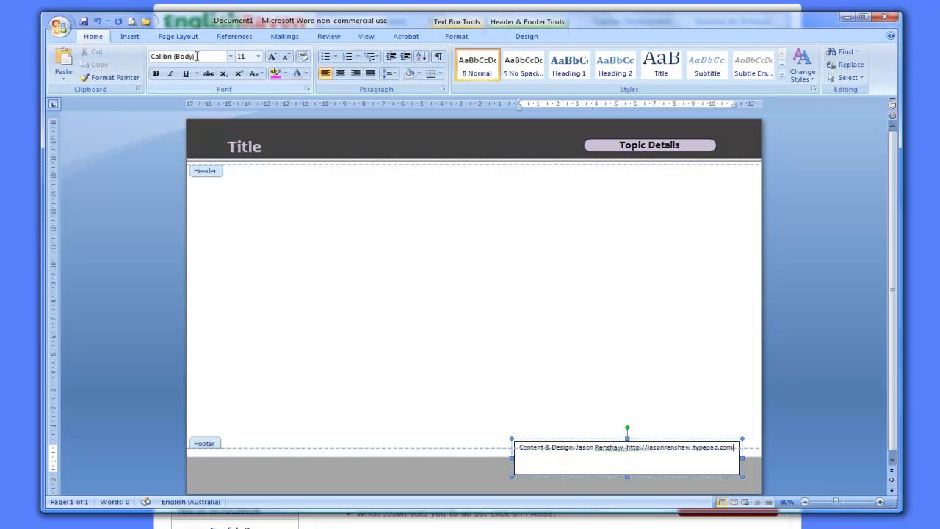
Widen the footer credit text box toward the left and set its text to bold Candara
click(512, 457)
drag(511, 457, 482, 457)
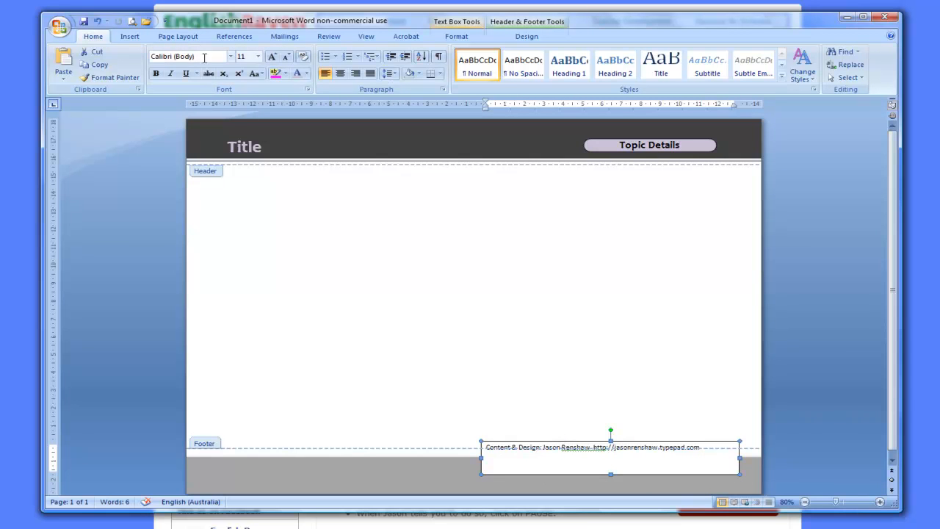
click(234, 62)
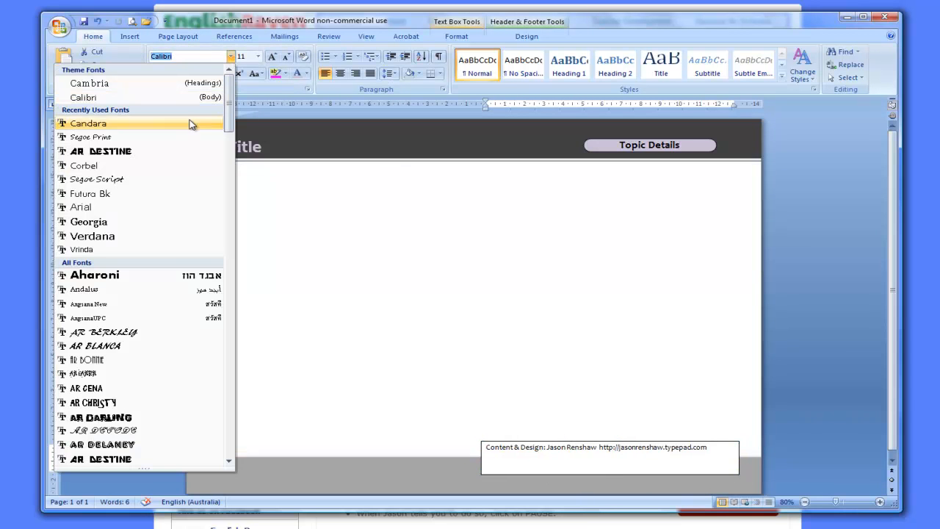
click(190, 123)
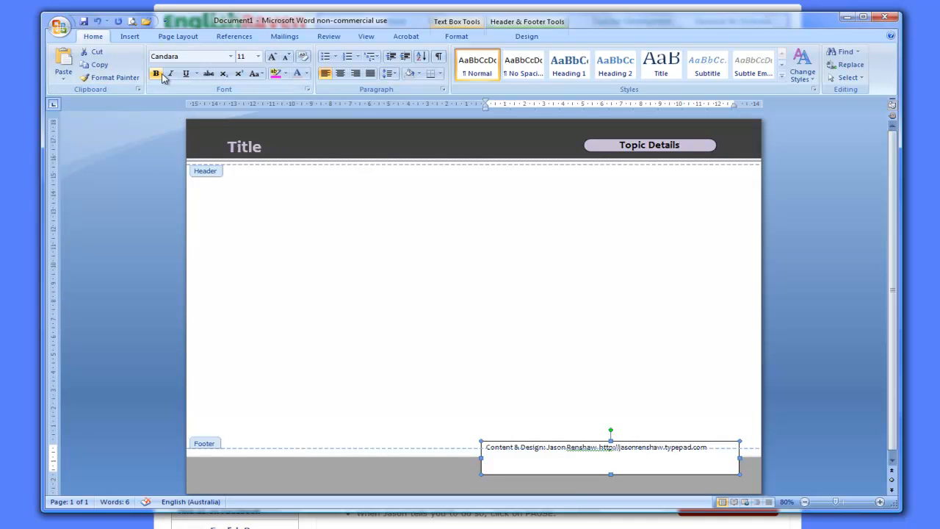
click(158, 78)
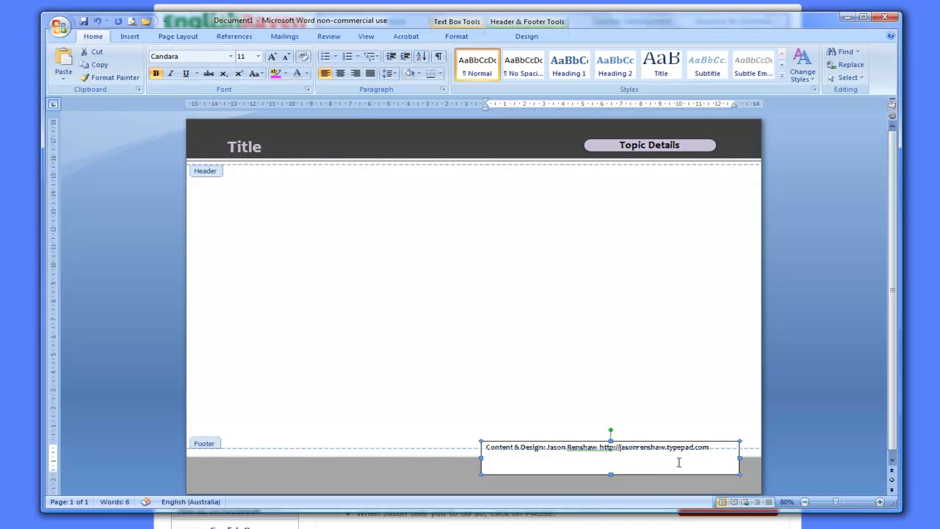
Change the font colour of the footer credit text to white
drag(712, 446, 463, 448)
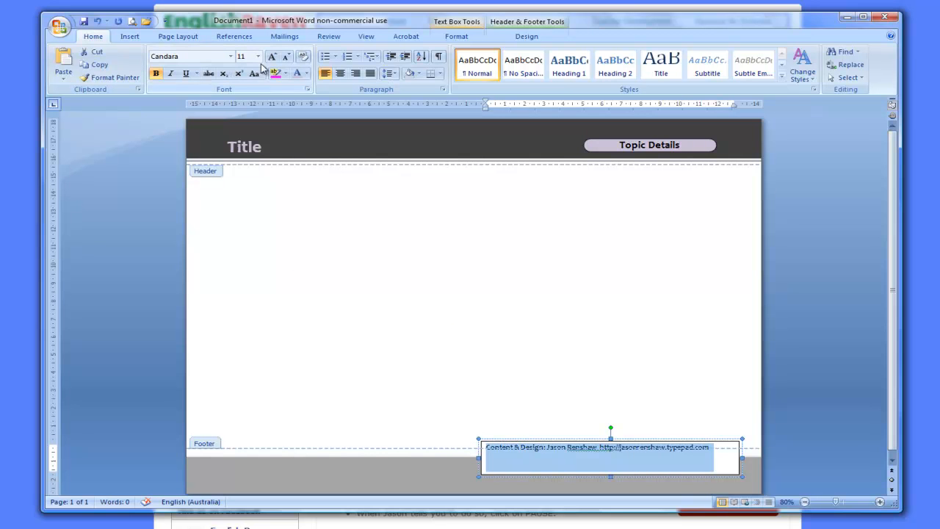
click(307, 73)
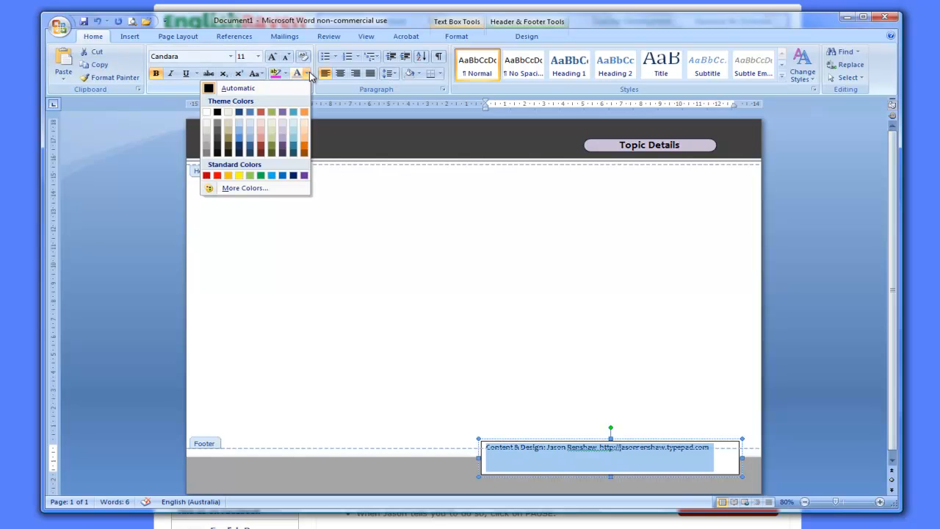
click(207, 112)
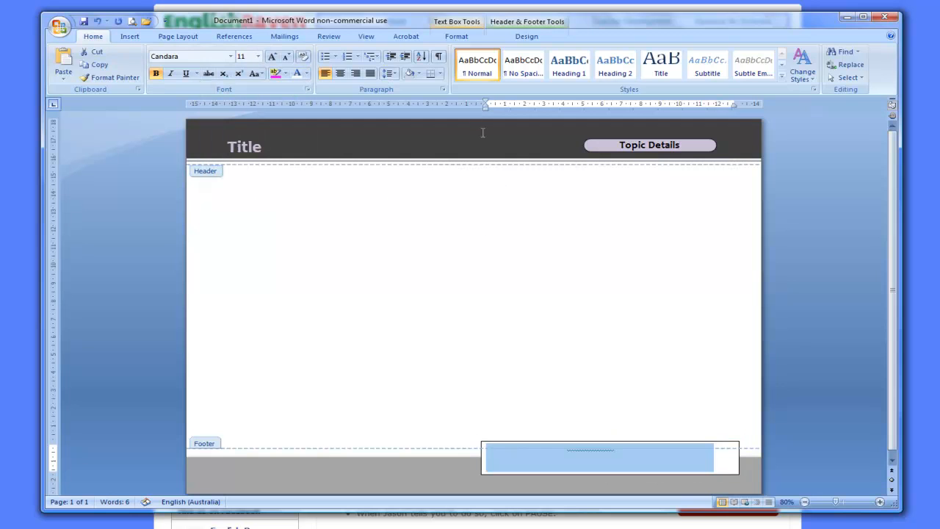
Remove the fill and the outline from the footer credit text box
click(457, 37)
click(447, 52)
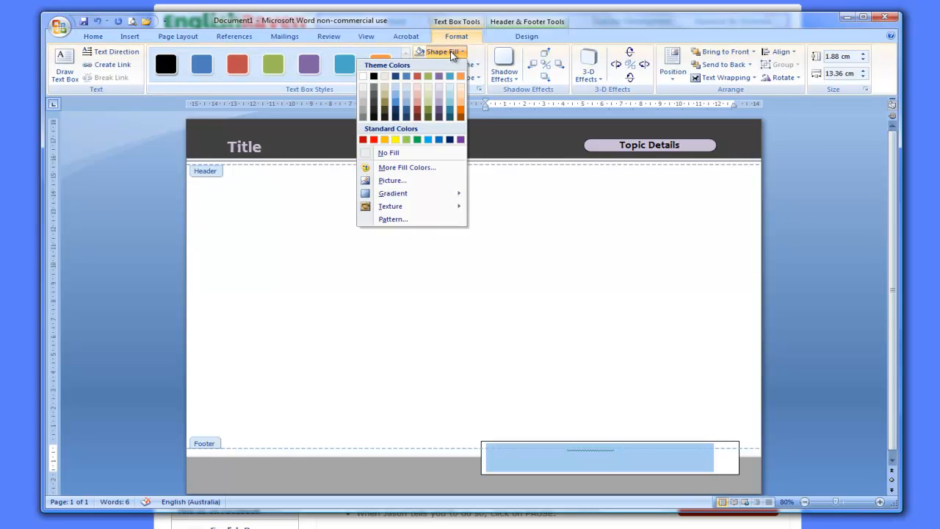
click(423, 154)
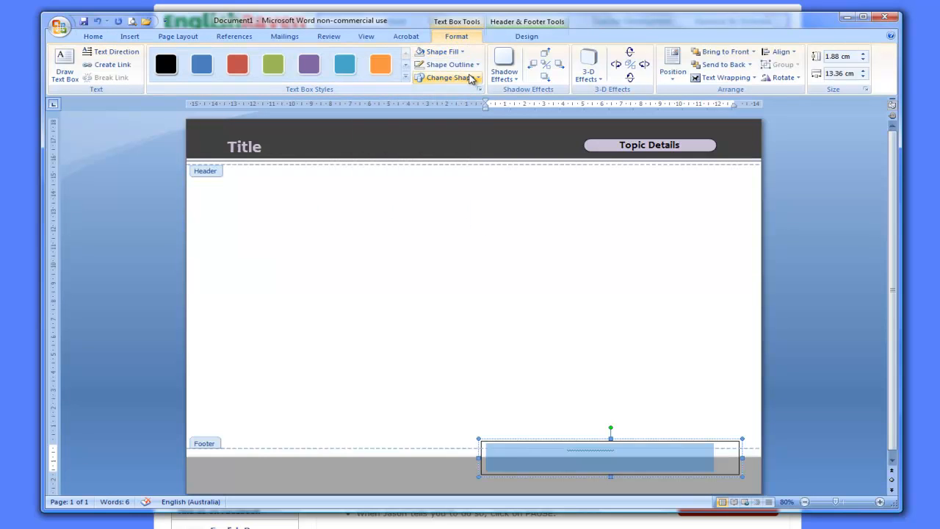
click(460, 65)
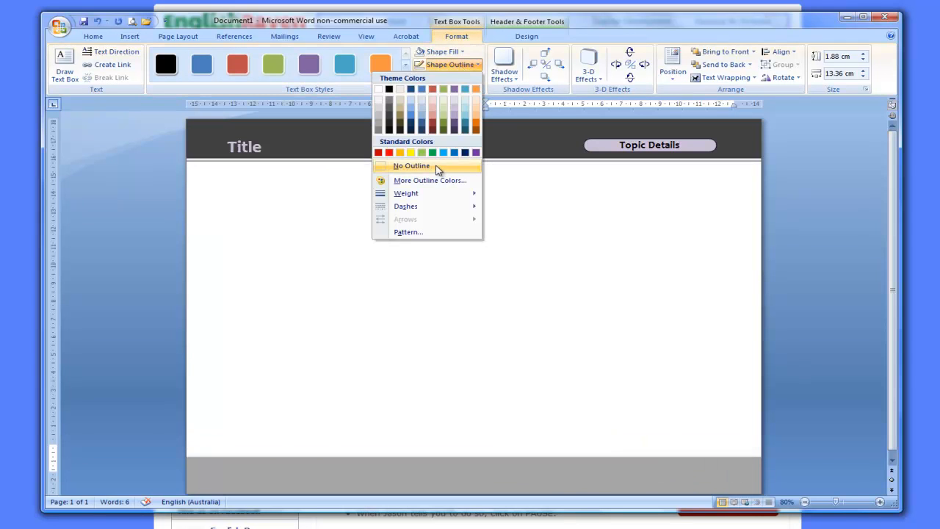
click(434, 167)
Move the credit text box down onto the grey footer banner and extend its left side to a width of about 14 cm
click(617, 455)
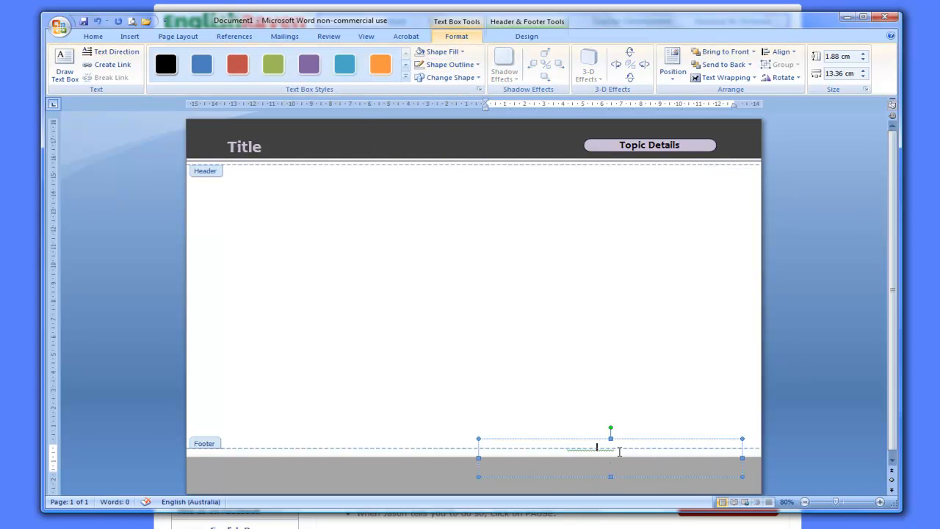
drag(632, 439, 645, 455)
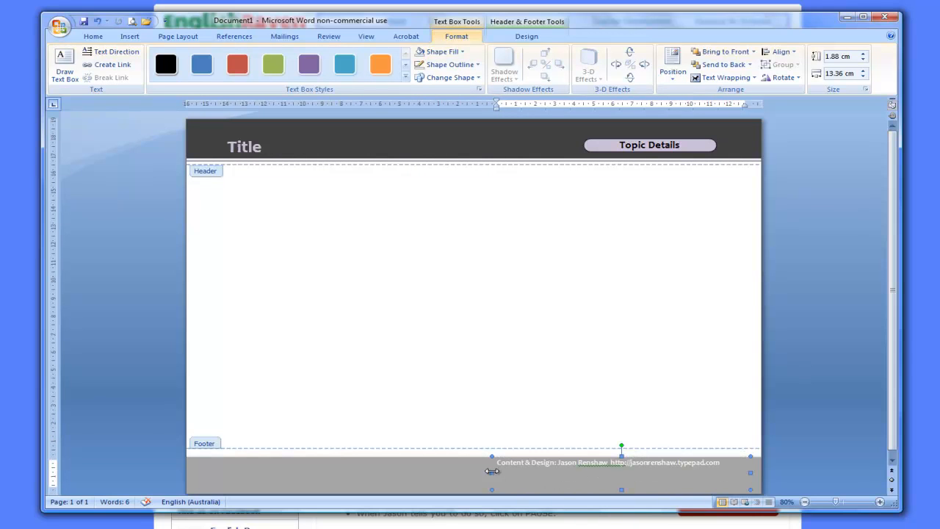
drag(492, 471, 480, 472)
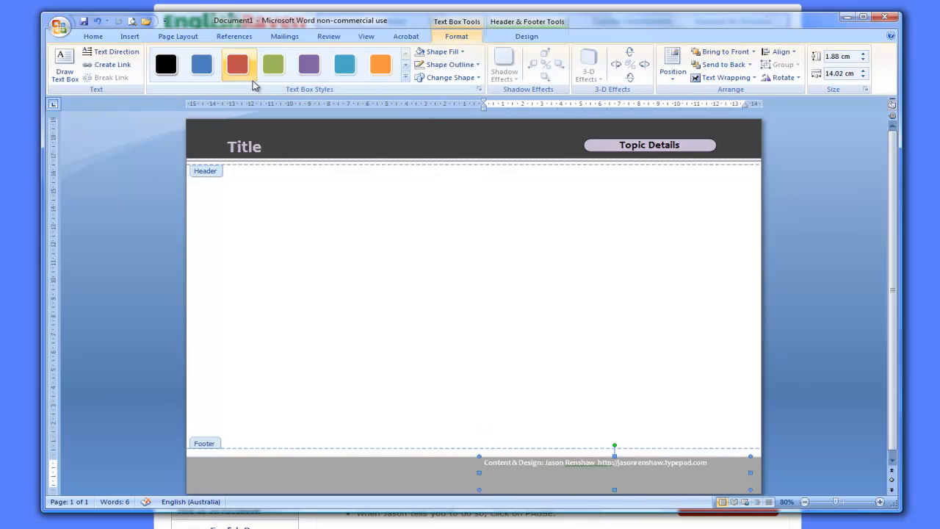
Right-align the footer credit text and reduce the height of its box to fit within the grey banner
click(93, 36)
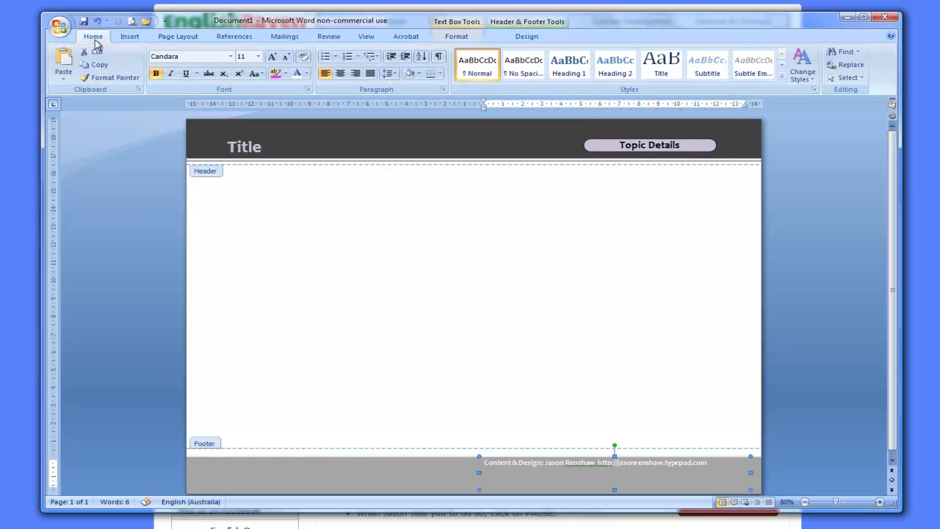
click(358, 75)
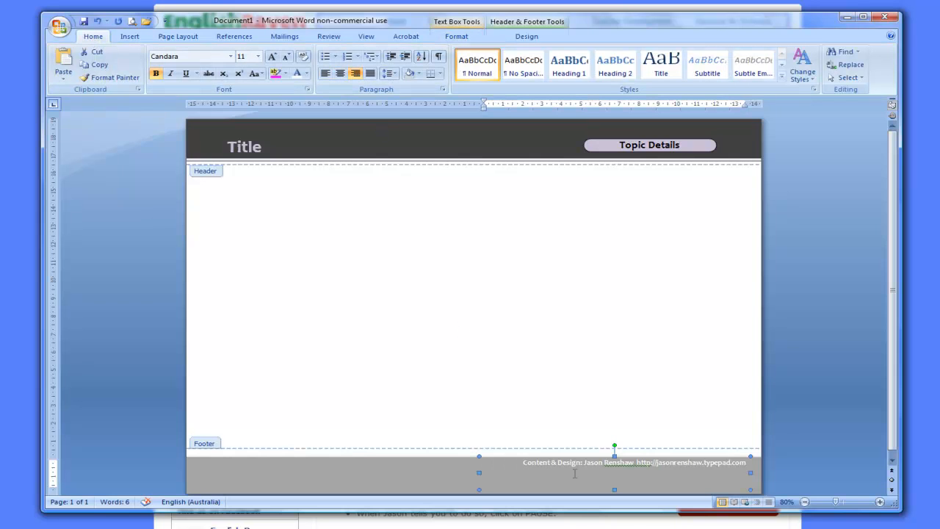
click(615, 485)
click(616, 474)
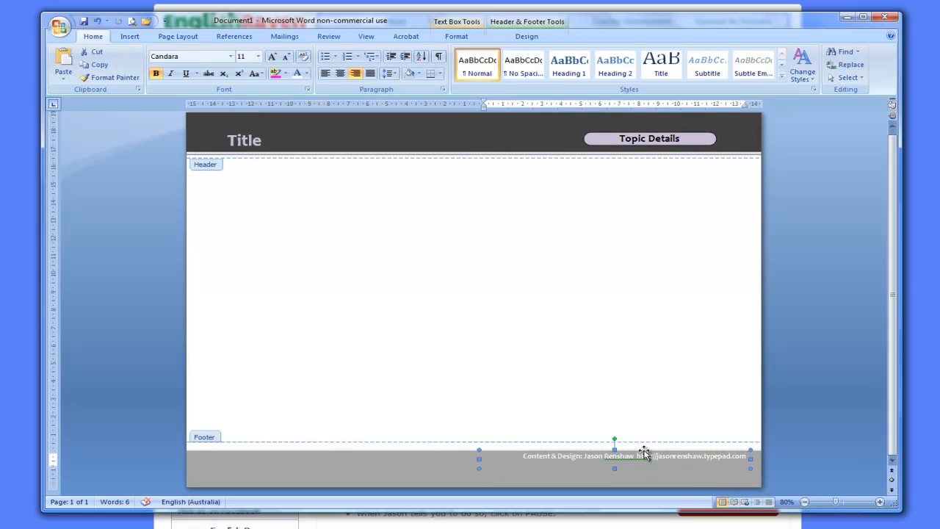
Nudge the credit text box left and slightly down until its text lines up with the right end of the Topic Details field
click(620, 459)
click(632, 449)
key(Left)
key(Left)
key(Left)
key(Left)
key(Left)
key(Left)
key(Left)
key(Left)
key(Left)
key(Left)
key(Left)
key(Left)
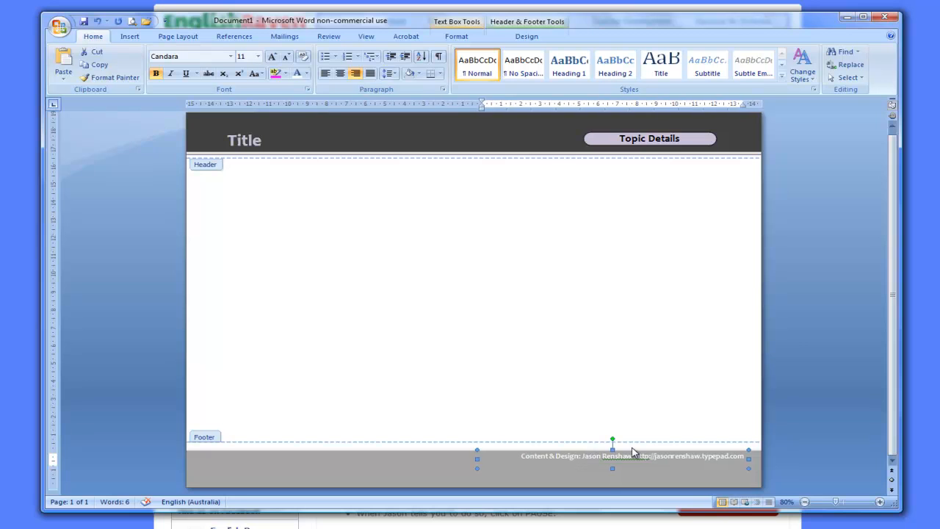
key(Left)
key(Left)
key(Left)
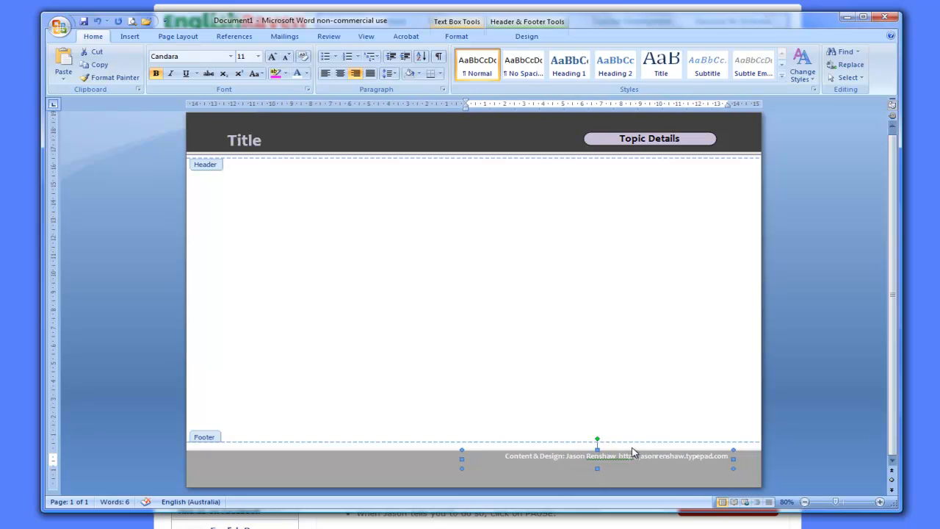
key(Left)
key(Left)
key(Left)
key(Left)
key(Left)
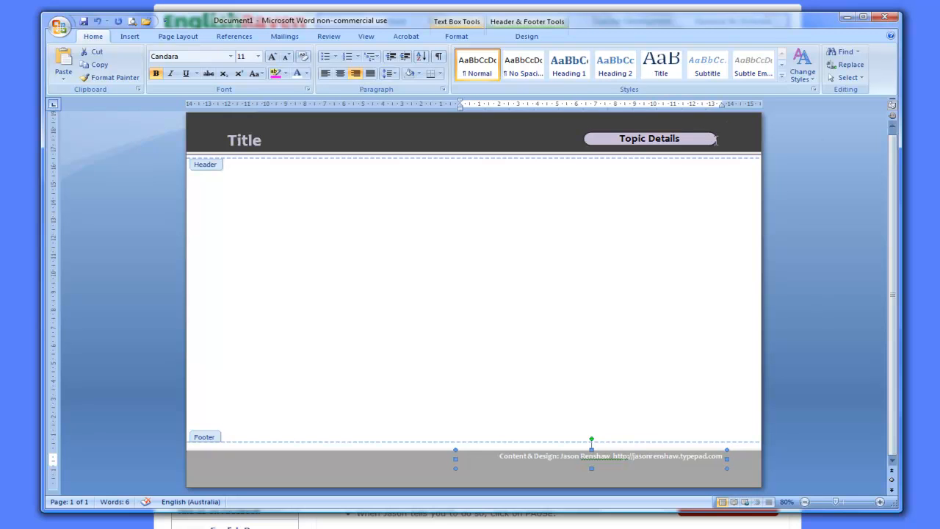
key(Down)
key(Down)
key(Down)
key(Down)
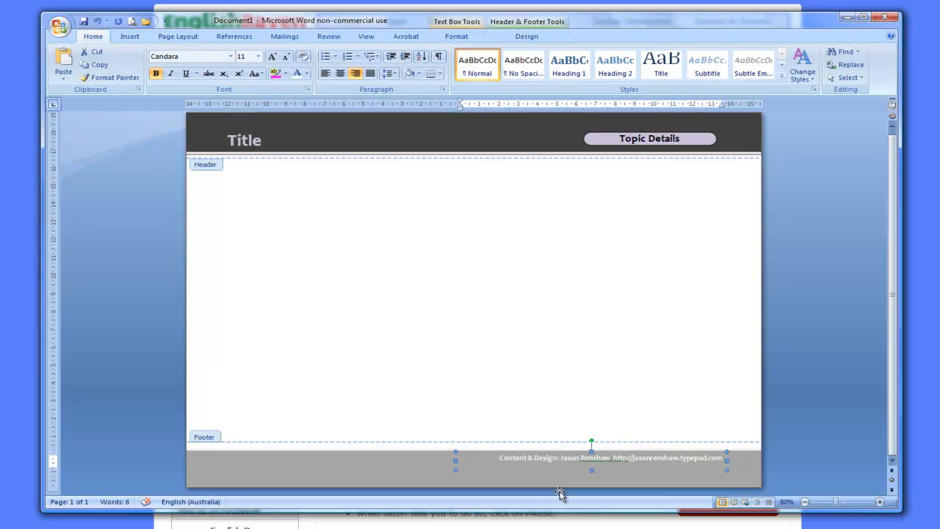
key(Left)
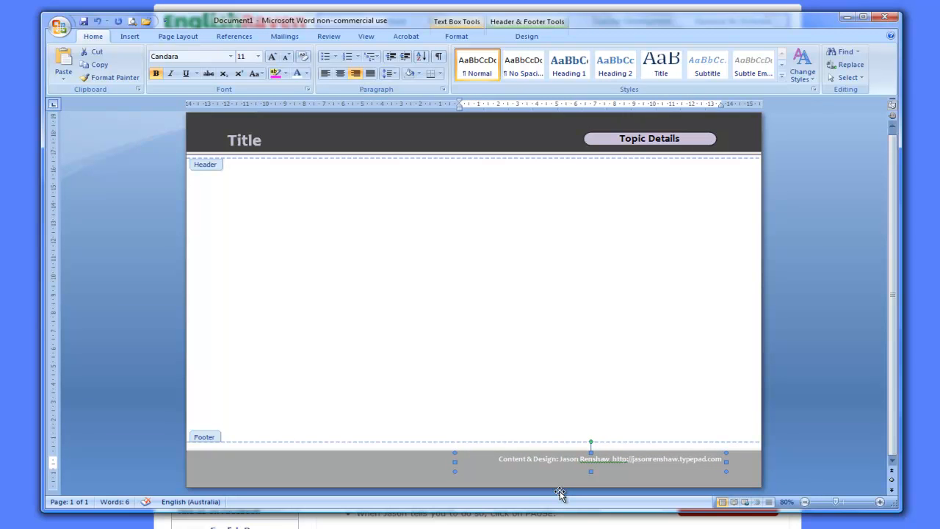
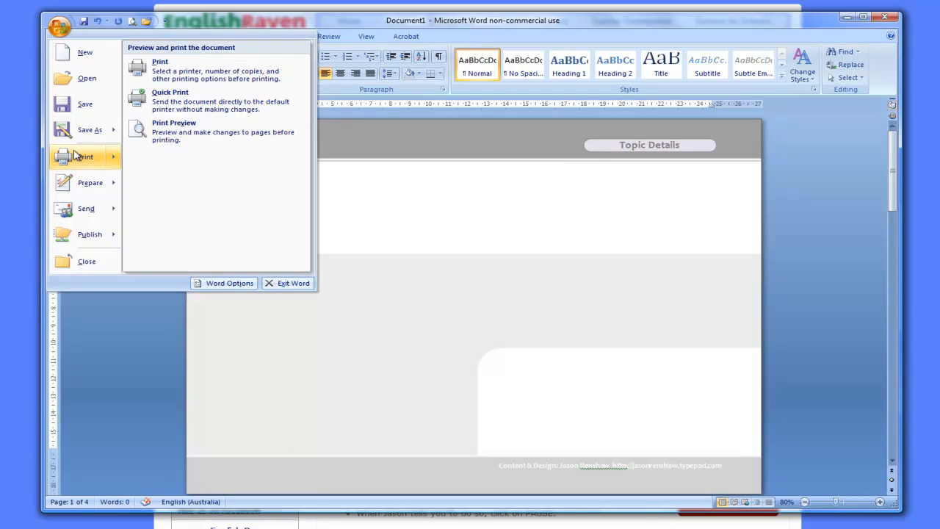
Check the template page in print preview and return to editing
click(175, 132)
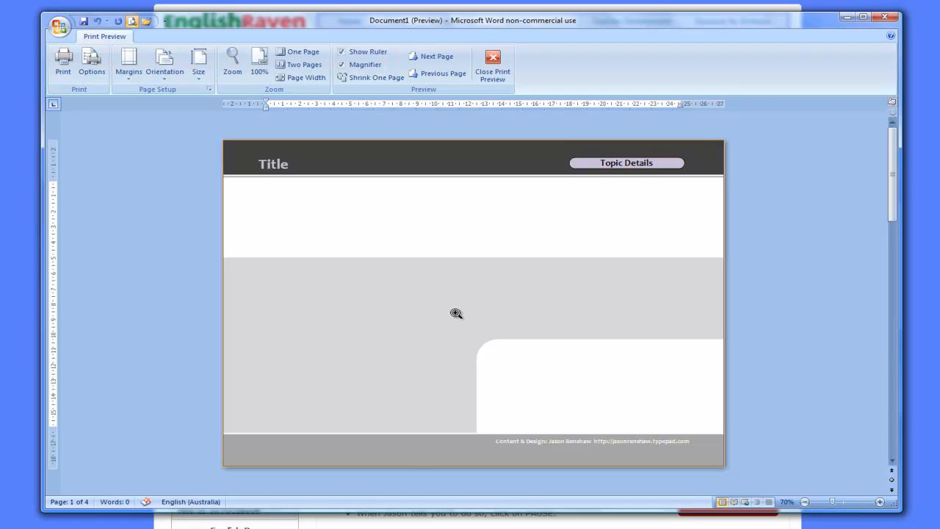
click(493, 64)
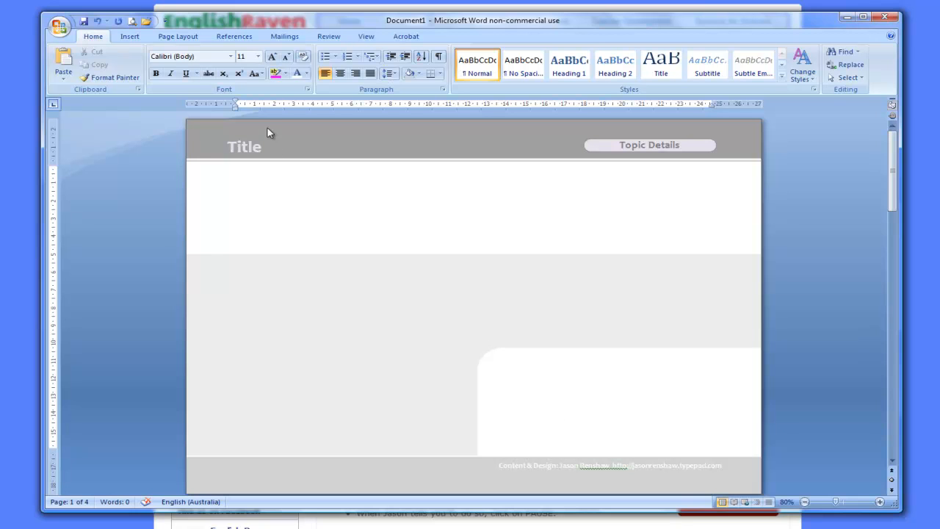
Draw an oval about 12.9 cm wide and 12.6 cm high in the middle of the page body
click(130, 37)
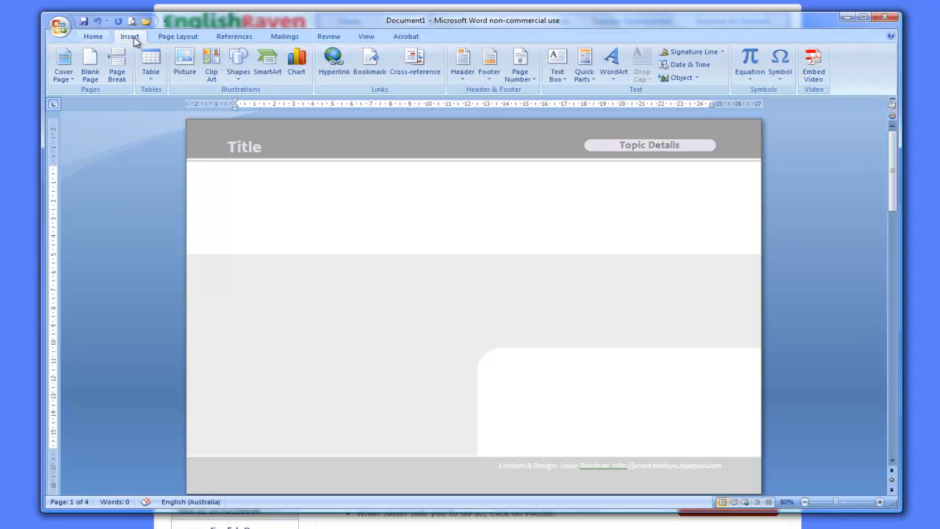
click(238, 63)
click(155, 103)
mouse_move(340, 183)
mouse_down()
mouse_move(556, 372)
mouse_move(603, 399)
mouse_move(591, 407)
mouse_up()
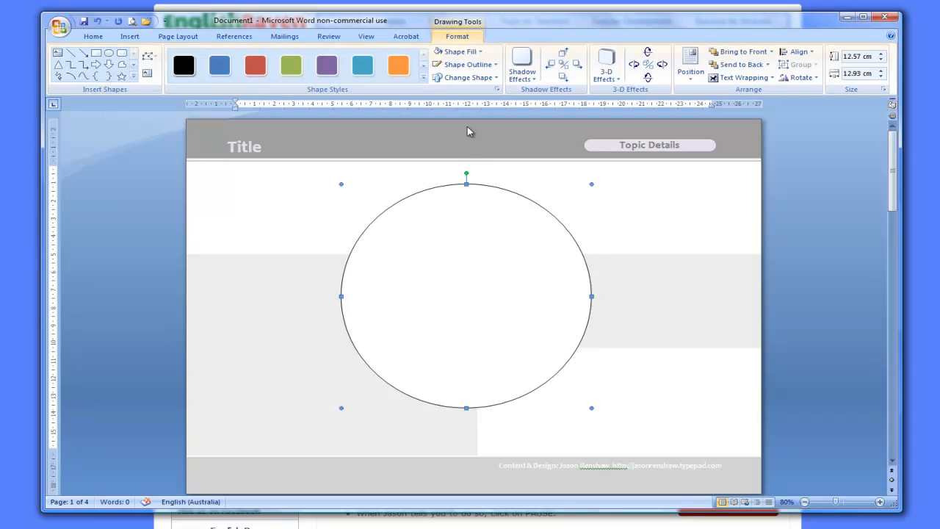
Give the oval a light purple fill with a dark-variation gradient deepening toward the lower right, and a matching light purple outline
click(464, 53)
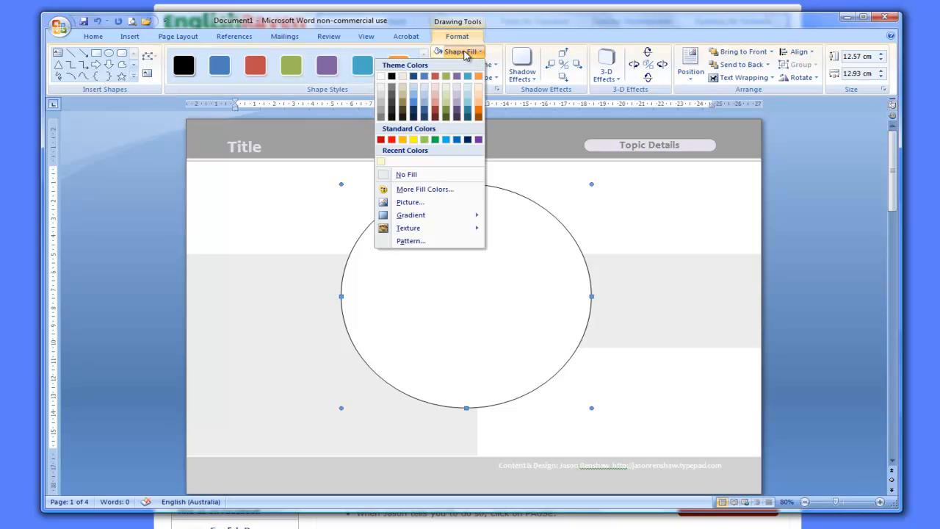
click(456, 104)
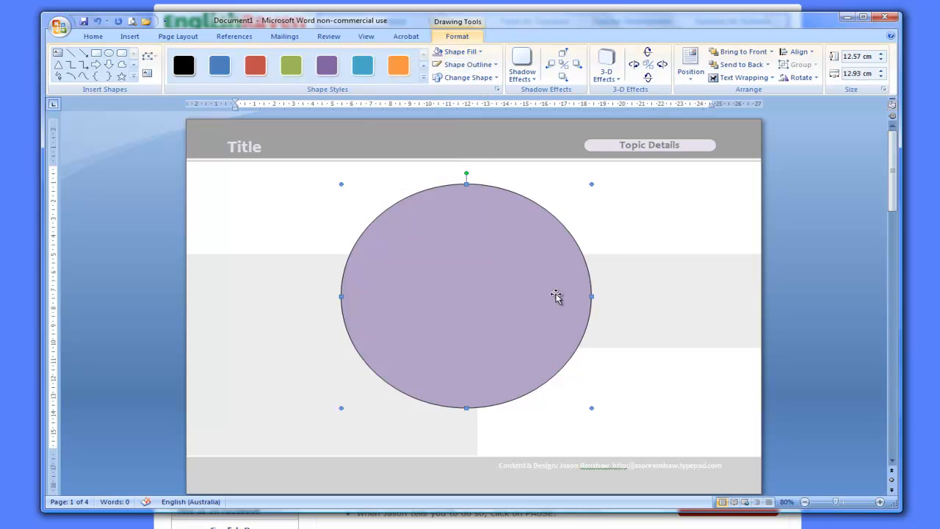
click(467, 52)
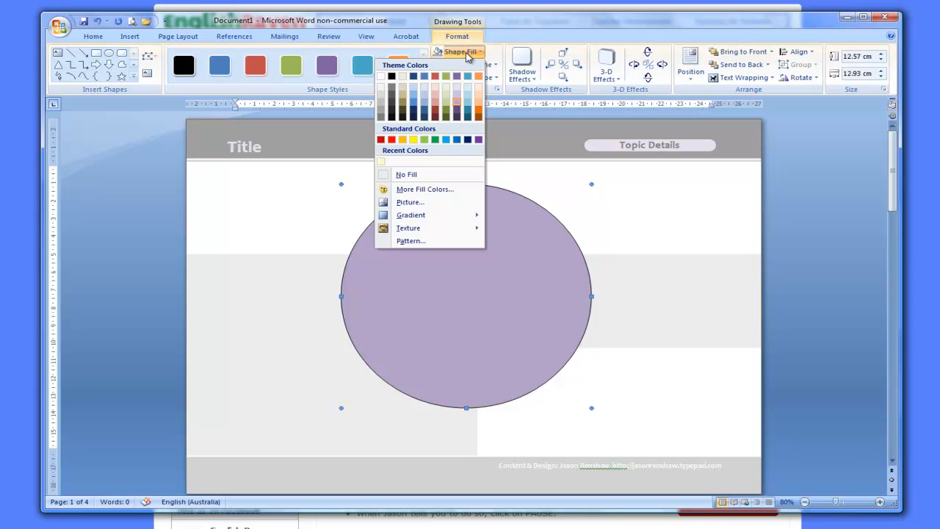
mouse_move(421, 220)
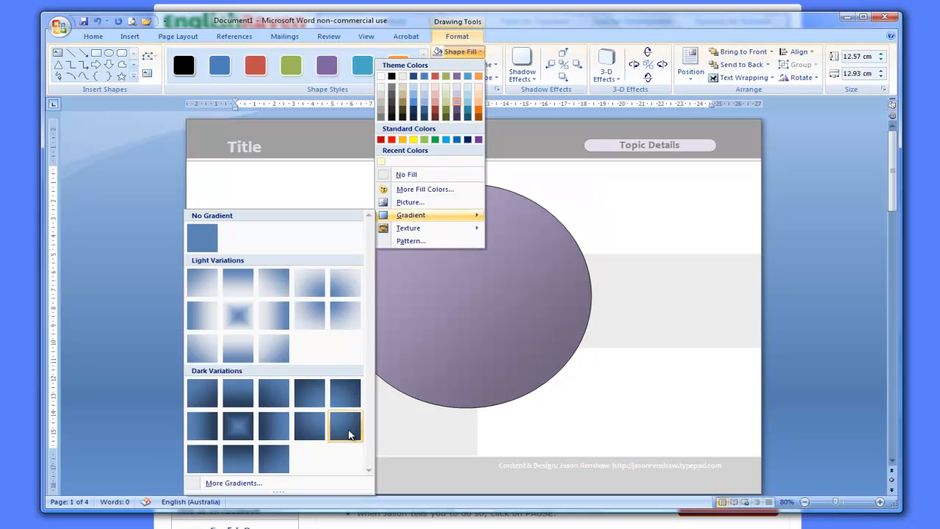
click(349, 435)
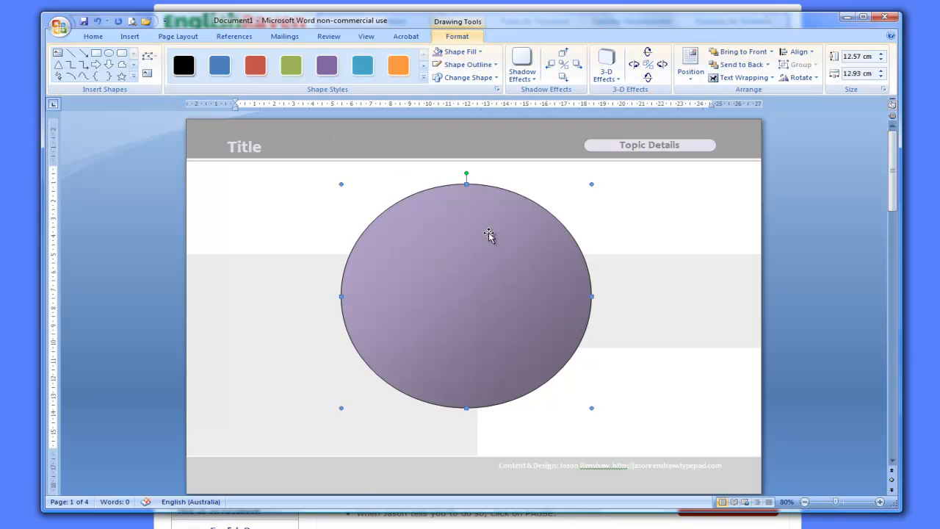
click(466, 64)
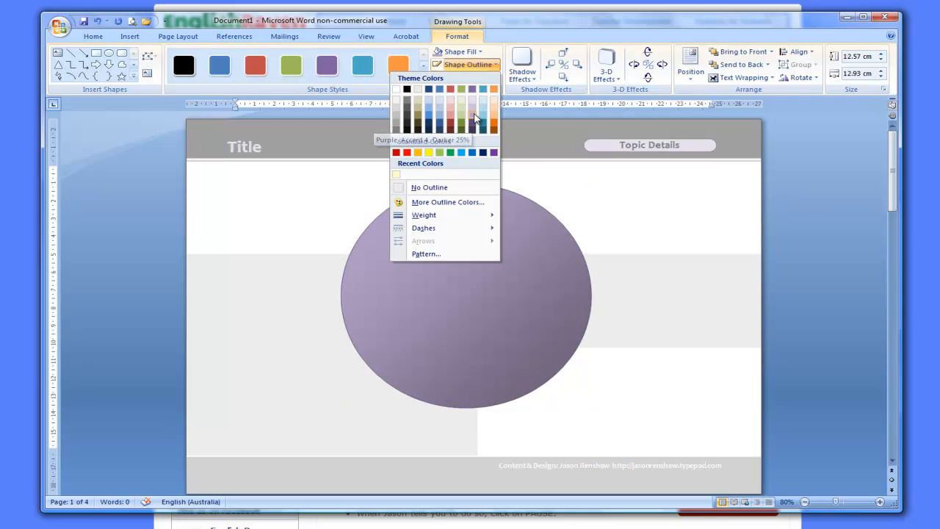
click(475, 117)
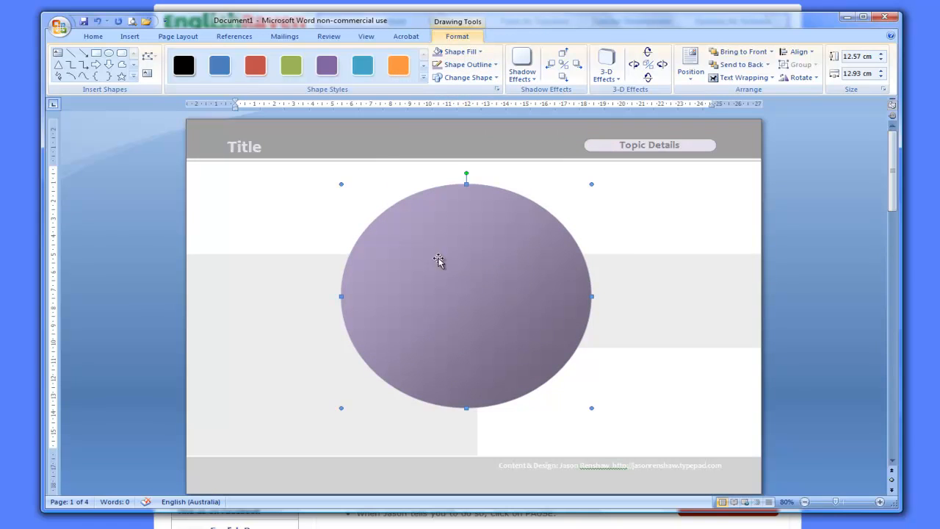
Duplicate the purple oval and shrink the copy to about 8 cm wide and 8.6 cm high inside the original
click(100, 37)
click(101, 66)
click(63, 59)
drag(491, 296, 537, 311)
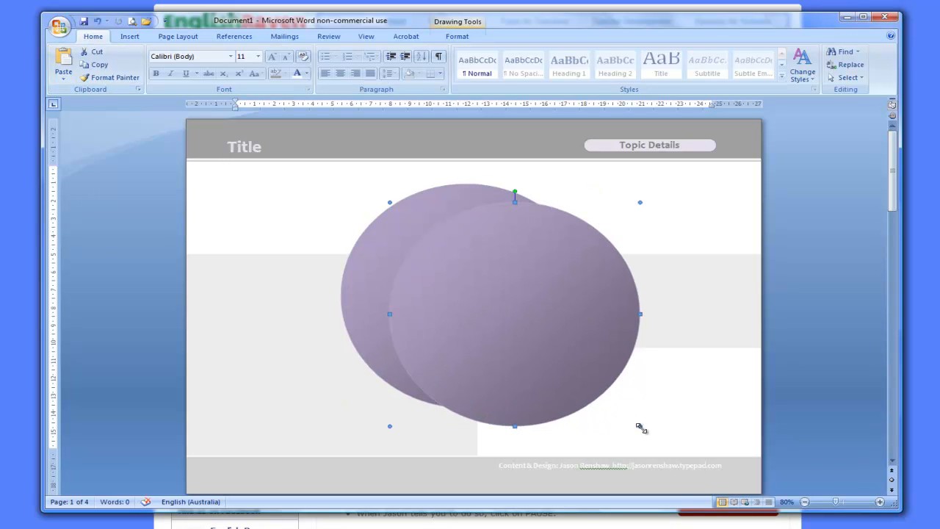
drag(634, 413, 545, 356)
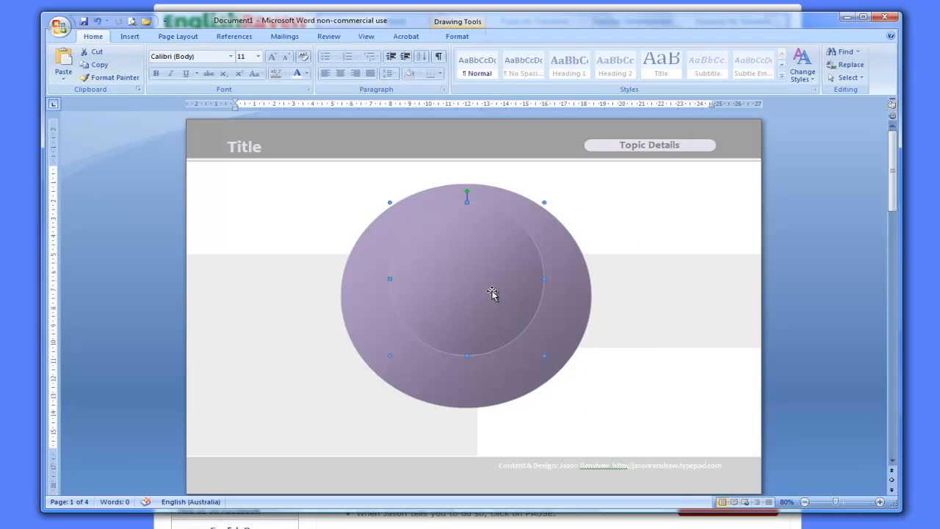
right_click(474, 265)
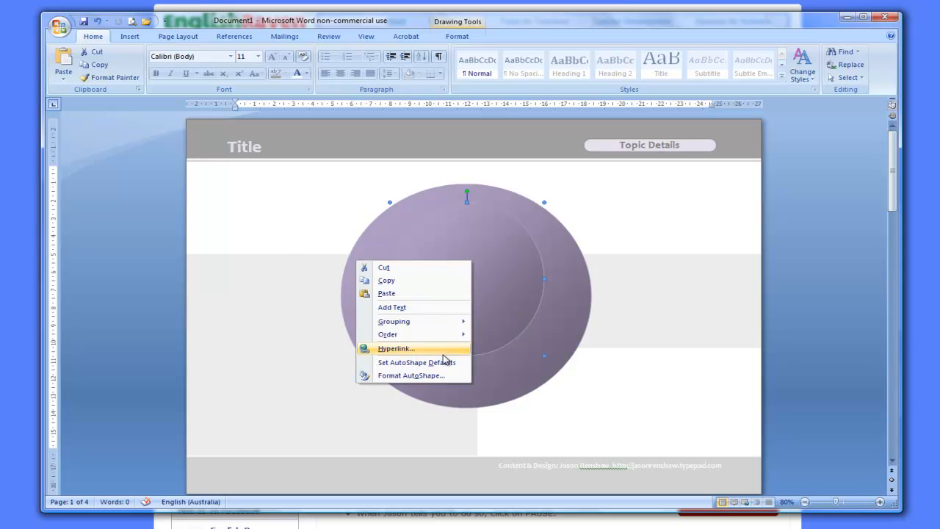
mouse_move(450, 337)
click(482, 271)
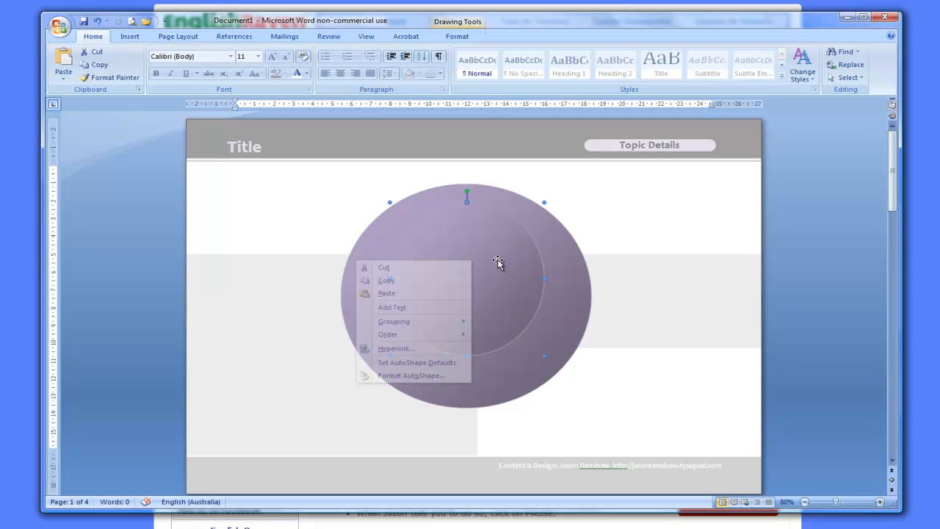
Give the inner oval a dark-variation gradient that deepens toward its upper left
click(452, 37)
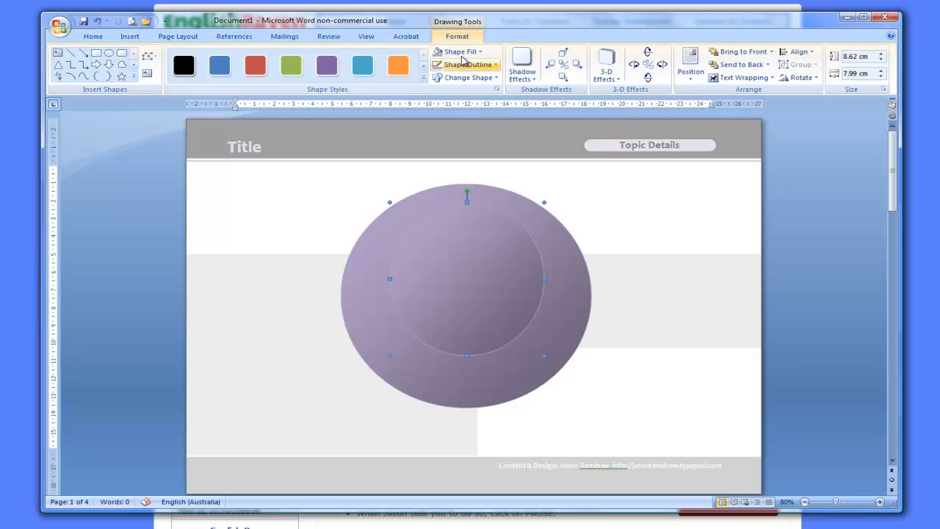
click(464, 55)
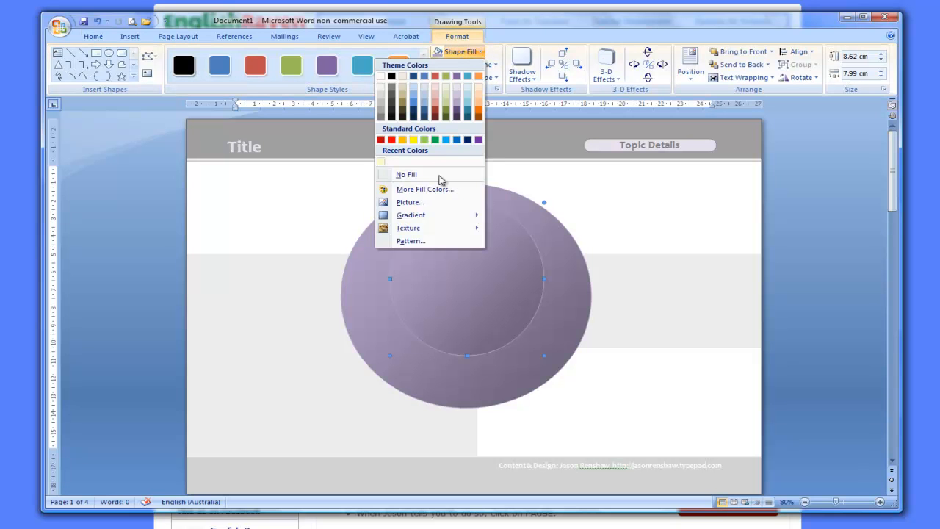
mouse_move(425, 218)
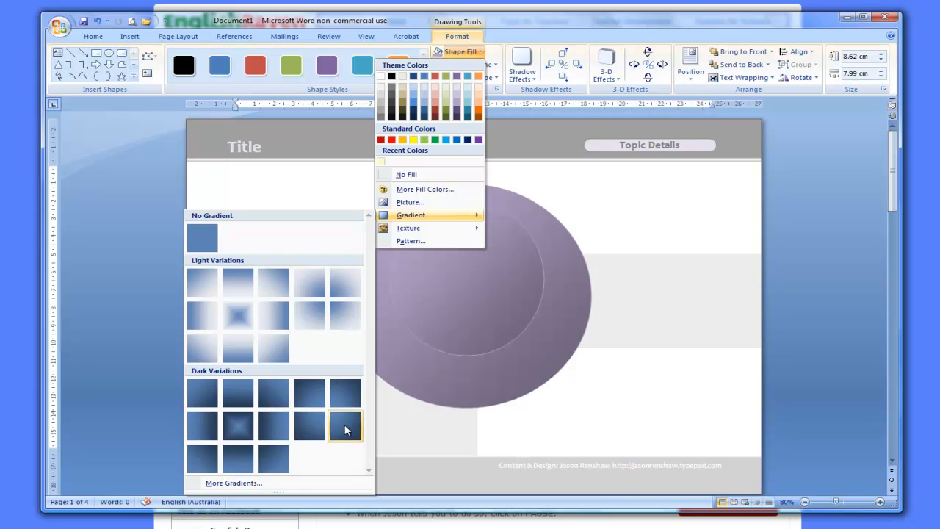
click(309, 395)
Reposition the inner oval and enlarge it to about 10 cm wide and 9.9 cm high within the outer oval
drag(478, 263, 479, 257)
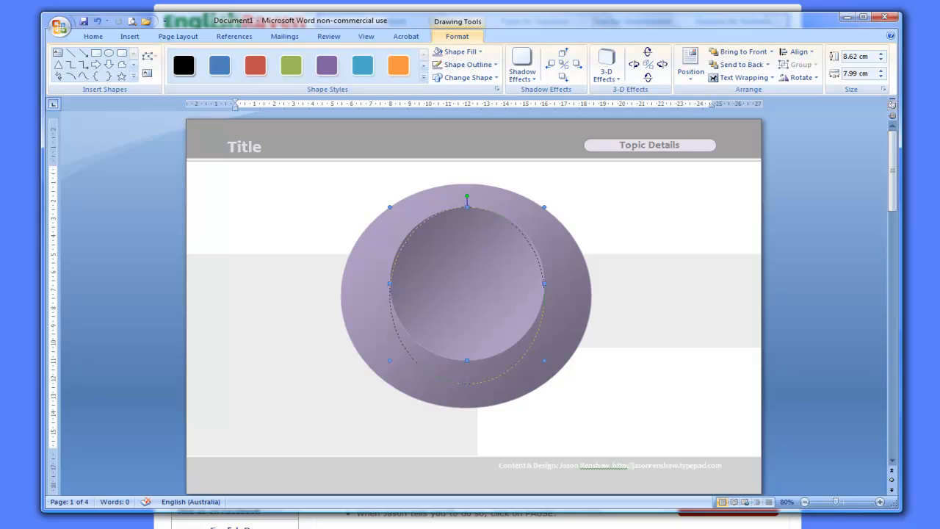
drag(467, 383, 467, 383)
drag(570, 295, 564, 295)
drag(390, 296, 371, 295)
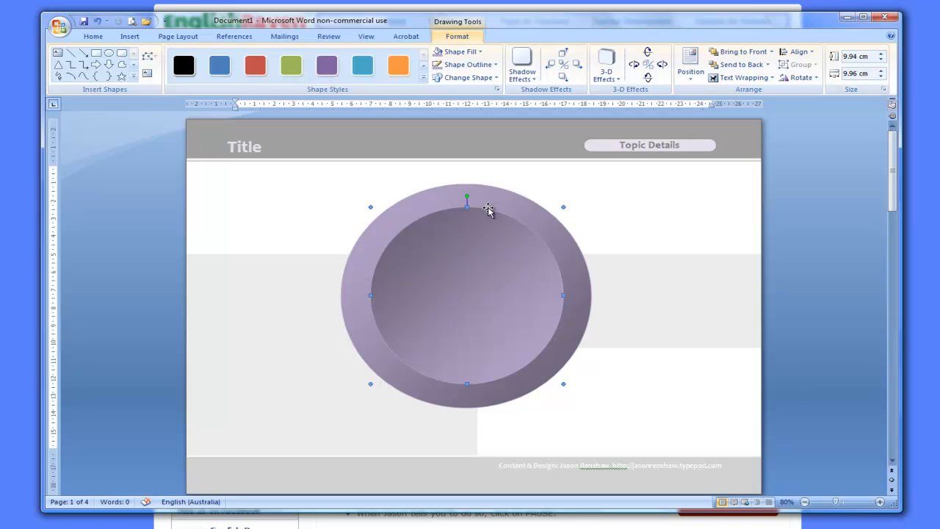
Align the inner and outer ovals to each other with Align Center and Align Middle
shift+click(490, 191)
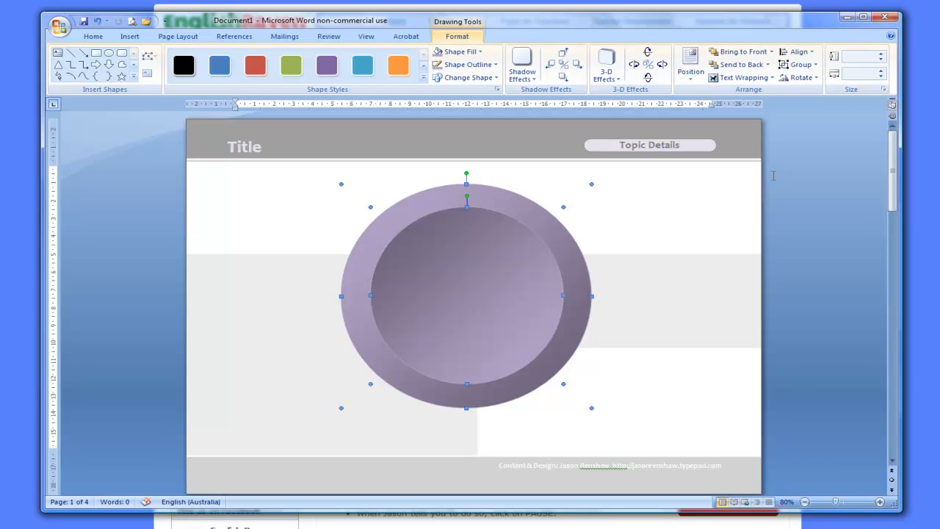
click(739, 193)
click(470, 188)
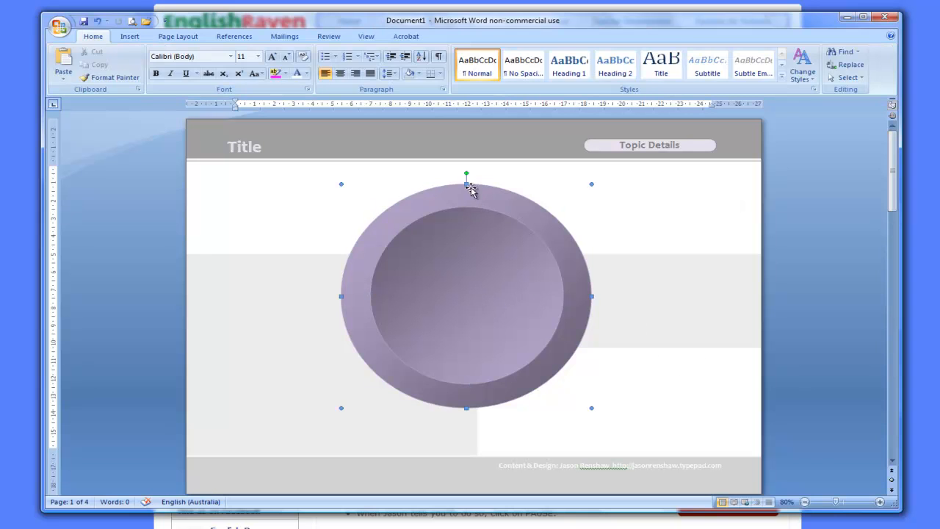
shift+click(481, 283)
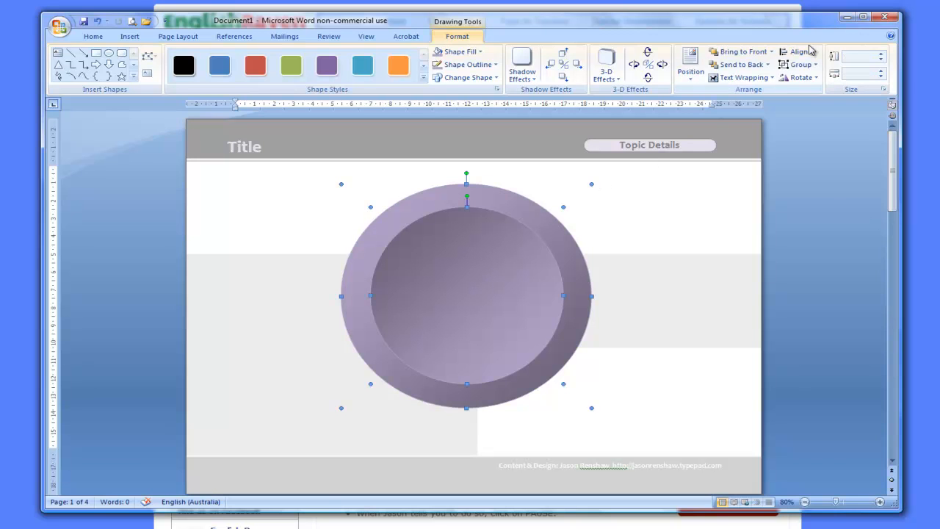
click(801, 52)
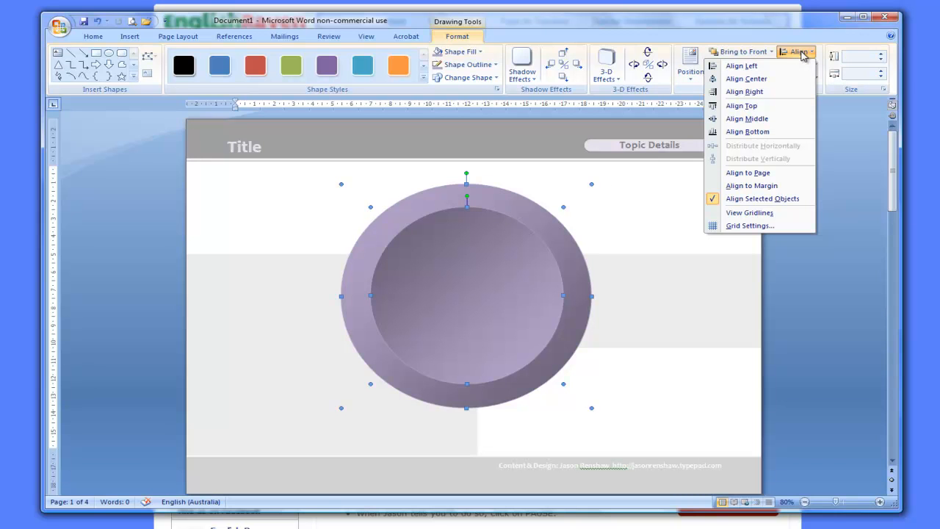
click(751, 79)
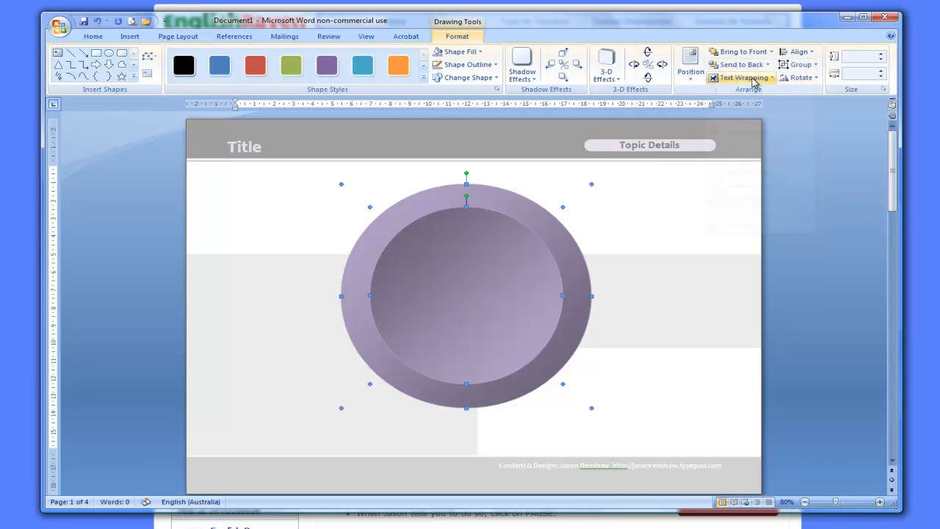
click(799, 52)
click(742, 120)
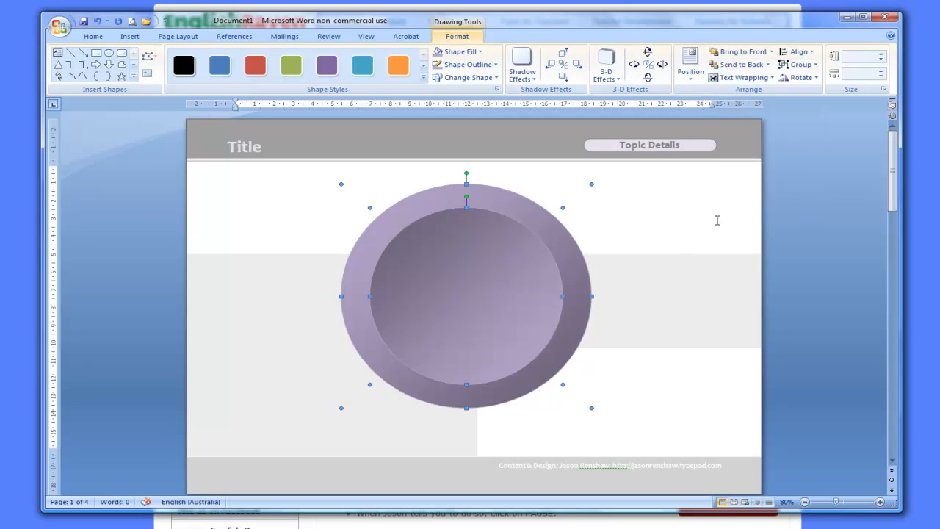
Group the two ovals and shrink the group to a button about 0.92 cm wide and high
click(718, 221)
click(478, 188)
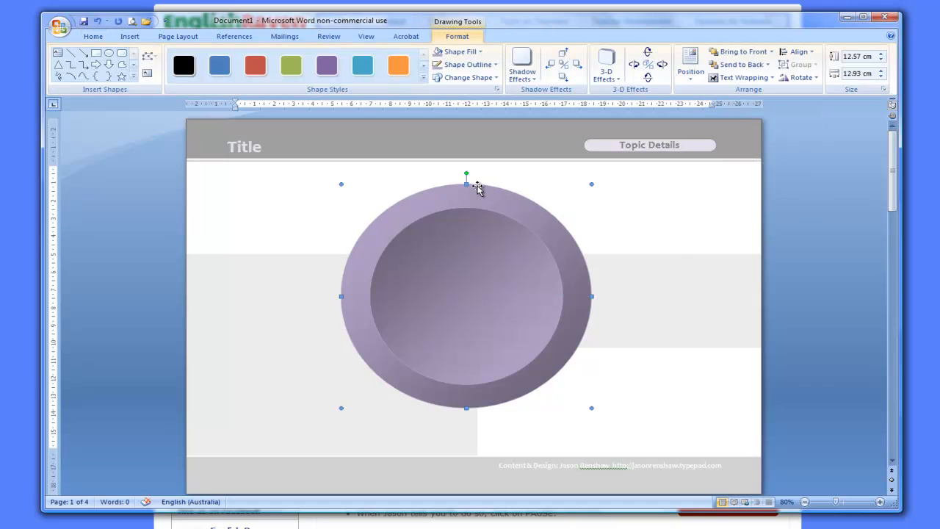
shift+click(469, 265)
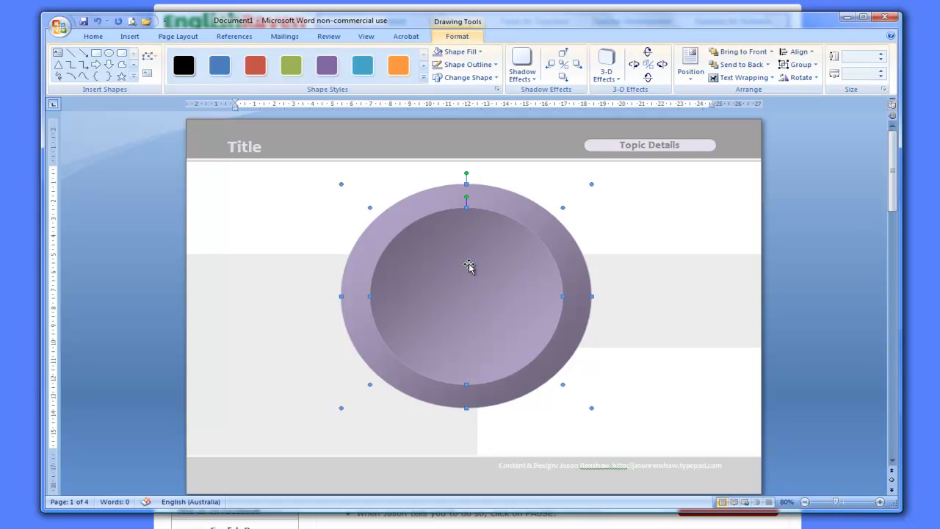
right_click(469, 265)
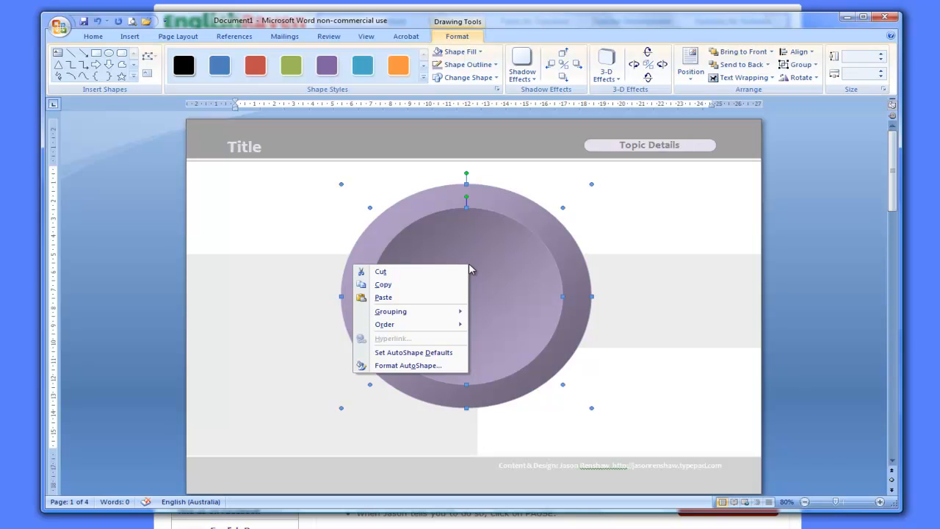
mouse_move(441, 317)
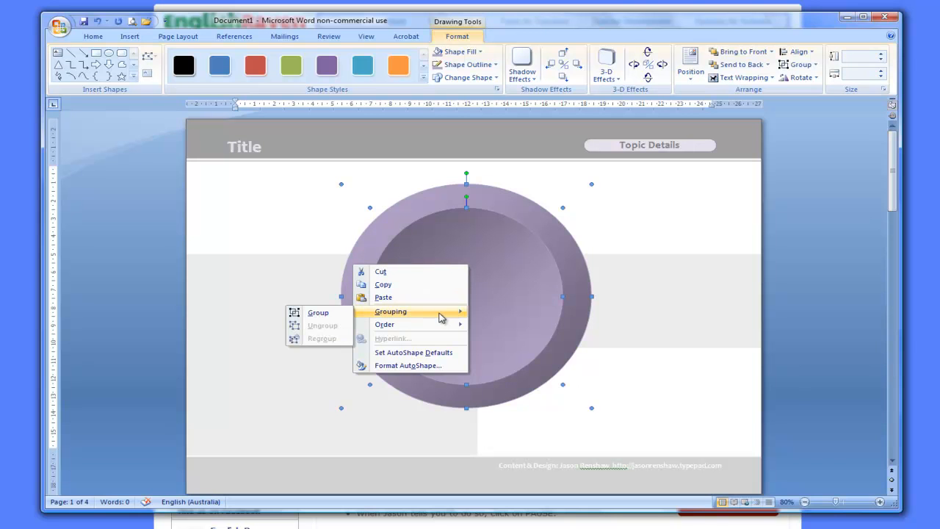
click(335, 314)
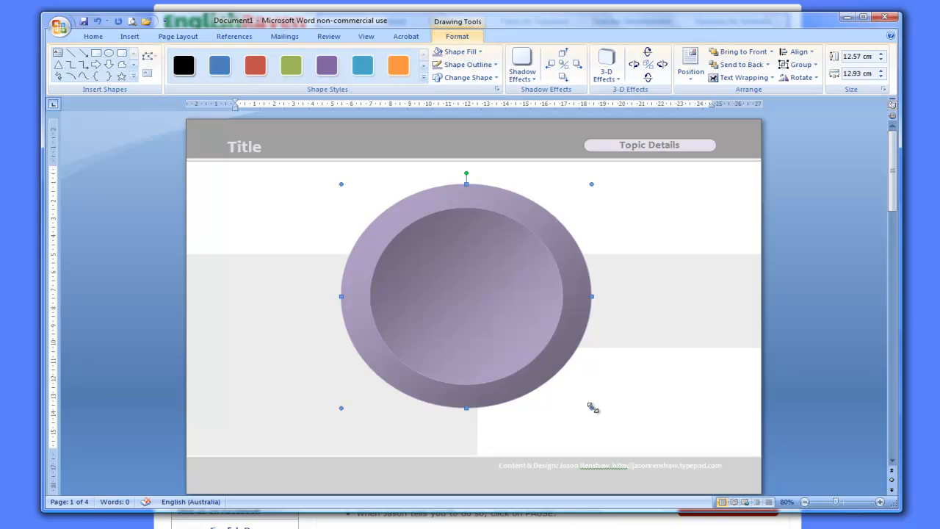
drag(566, 382, 359, 199)
click(444, 205)
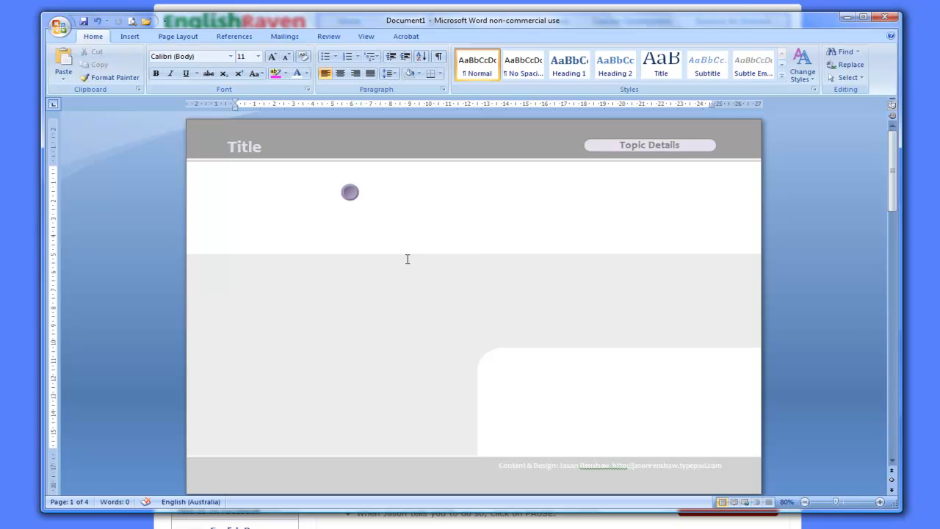
Set the outline weight of the small purple button to ¼ pt
scroll(407, 259, up, 17)
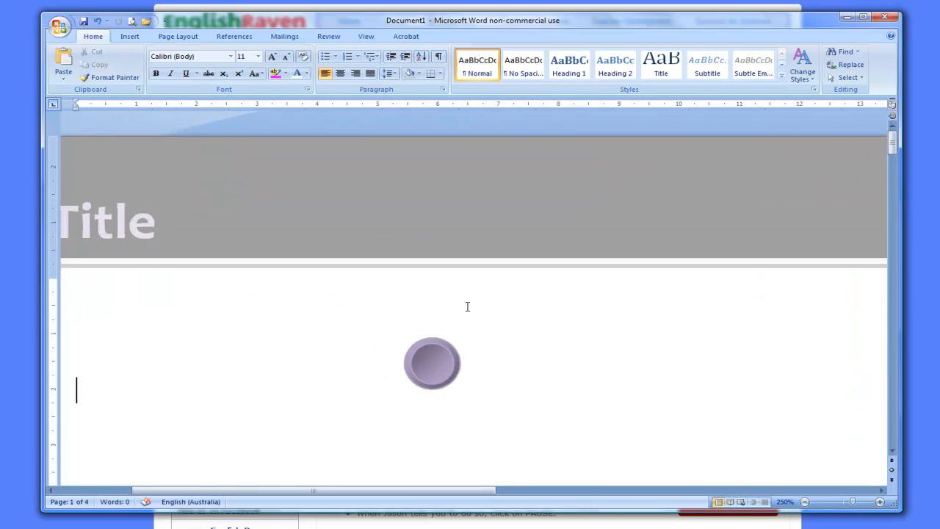
scroll(544, 337, up, 3)
scroll(592, 362, up, 2)
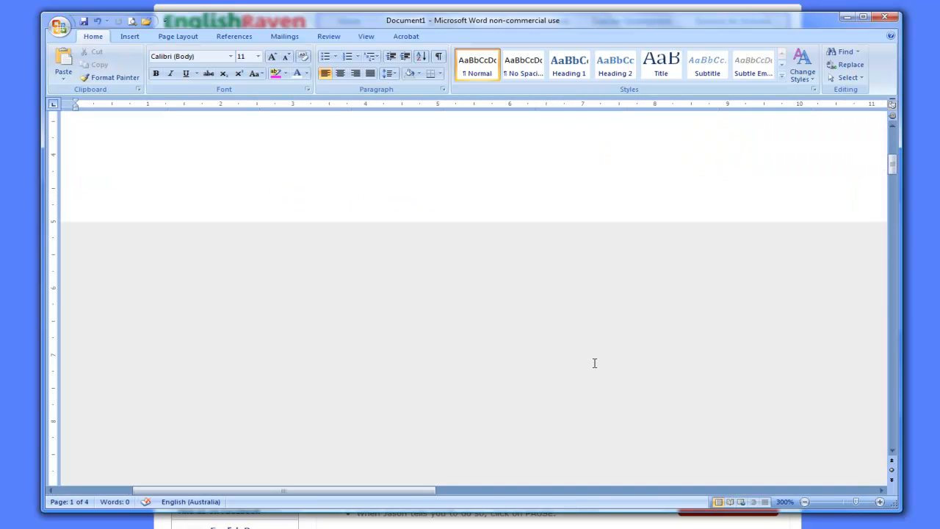
click(514, 326)
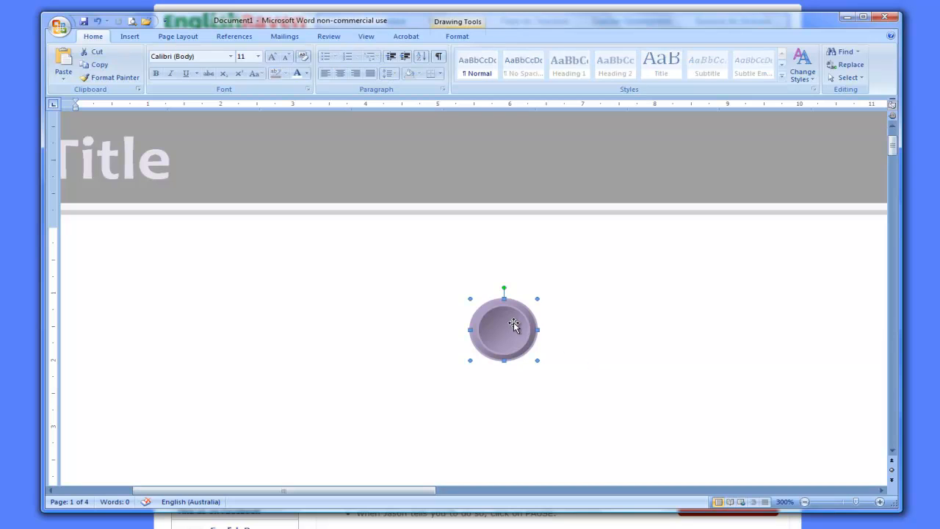
click(456, 38)
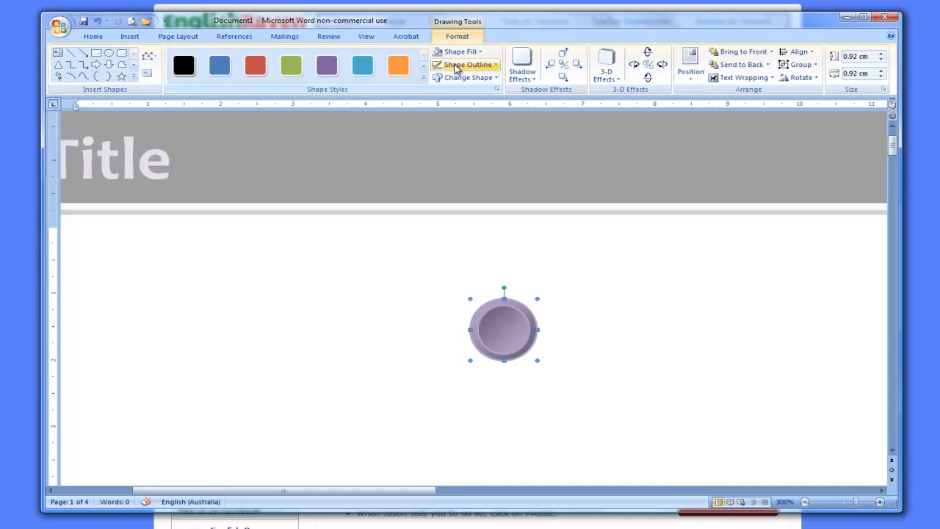
click(456, 67)
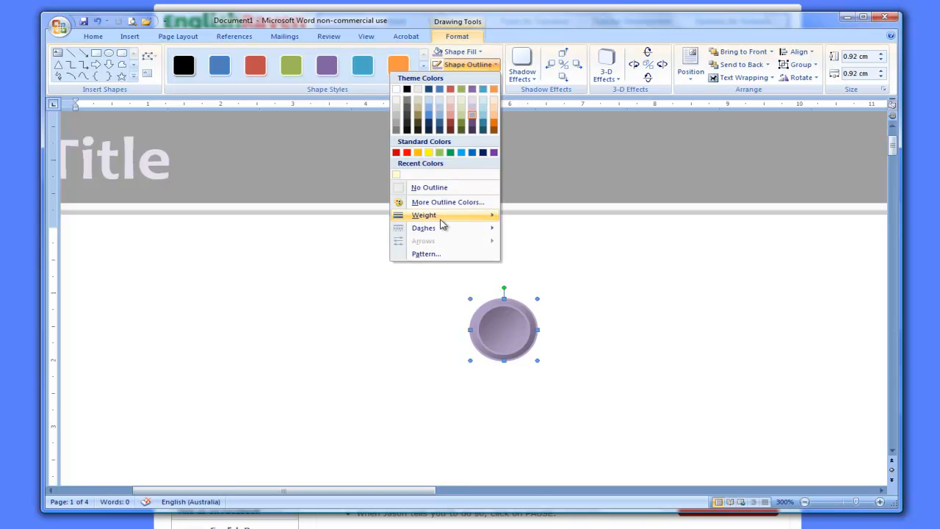
mouse_move(441, 221)
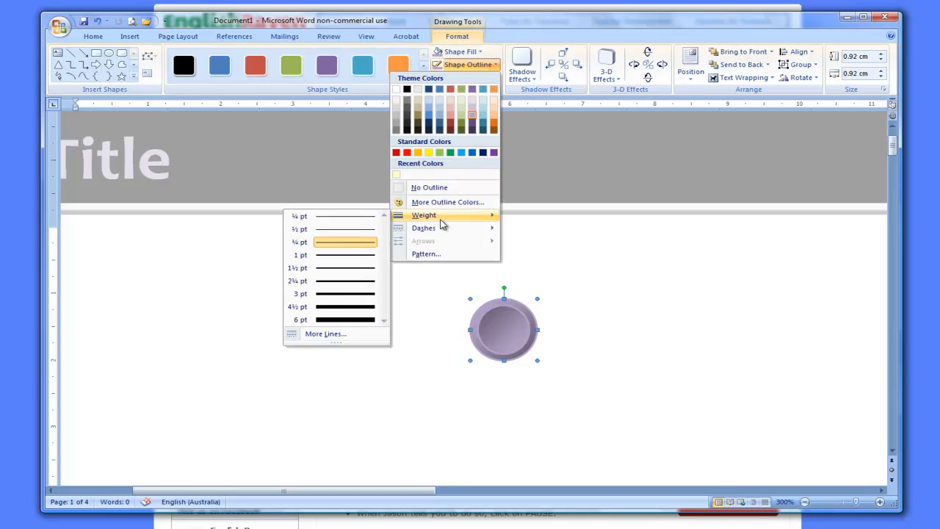
click(346, 216)
click(611, 341)
Check the small button's outline weight choices and examine its edges at high magnification
click(519, 337)
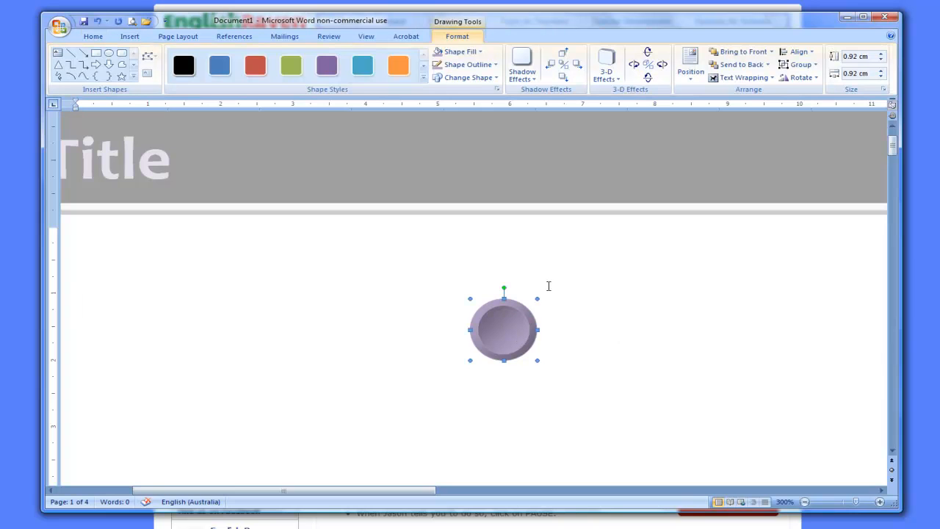
click(463, 65)
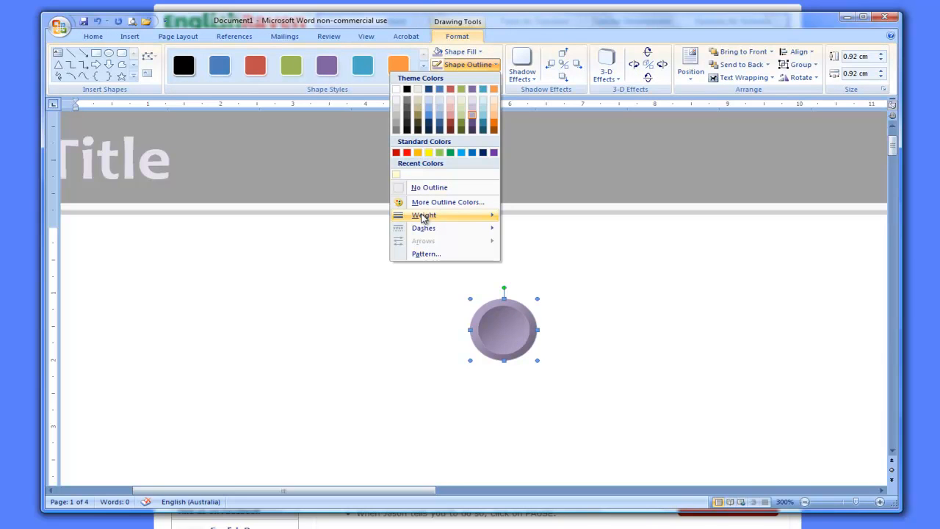
mouse_move(423, 217)
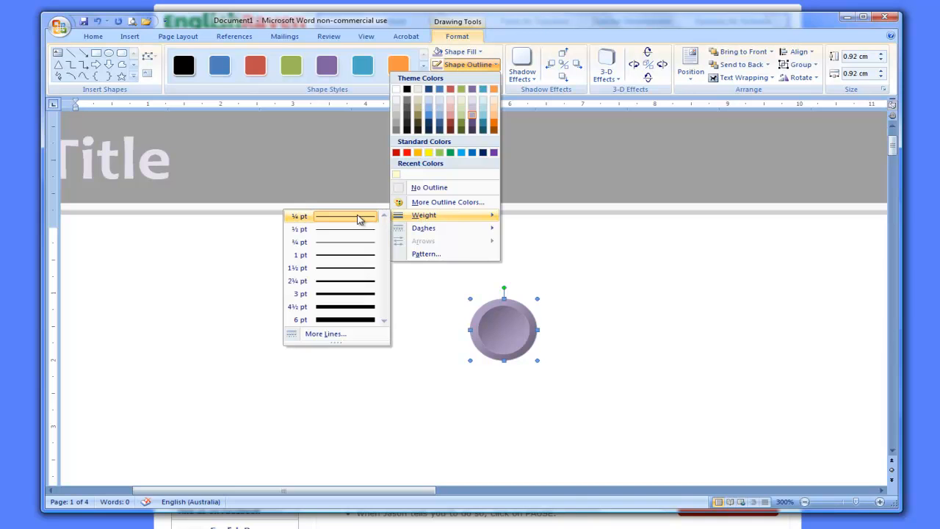
click(592, 340)
click(549, 346)
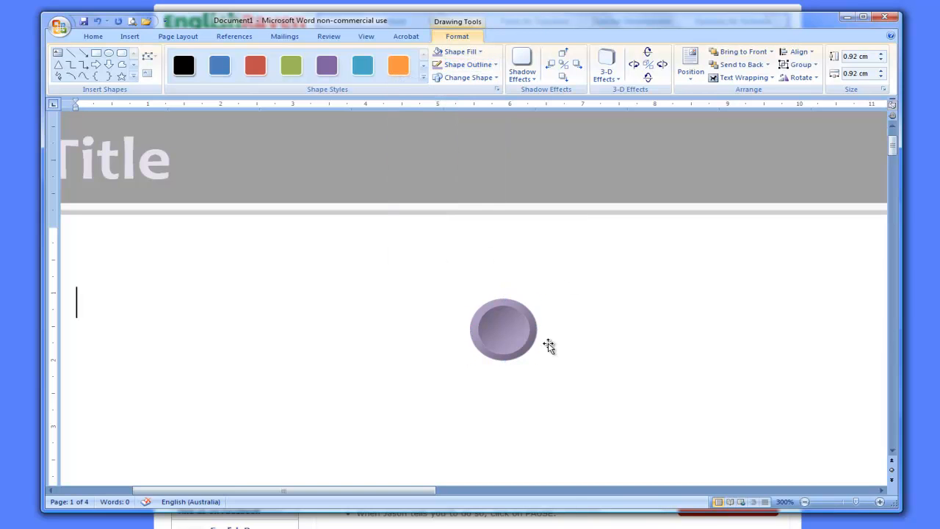
click(505, 346)
click(596, 351)
click(507, 332)
click(645, 332)
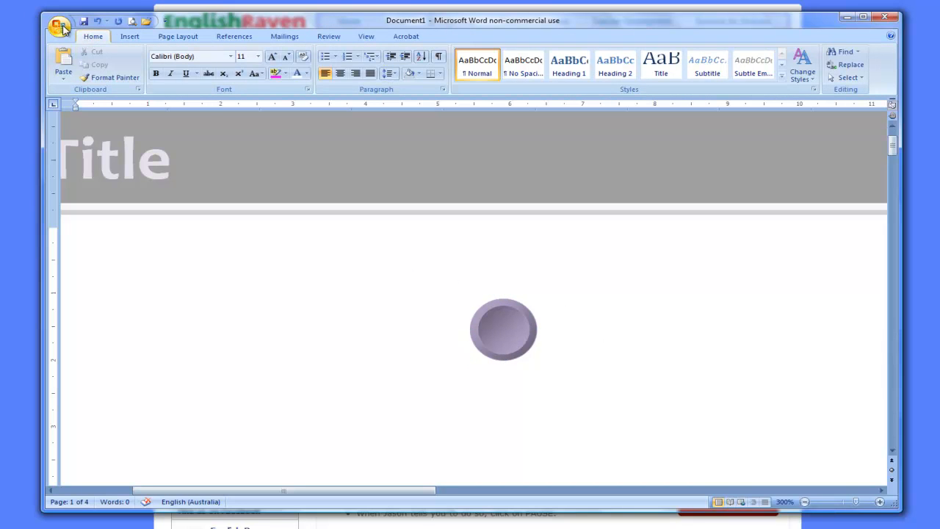
Draw a rectangle about 1.36 cm wide and 1.21 cm high over the purple button and open its shape commands
click(130, 36)
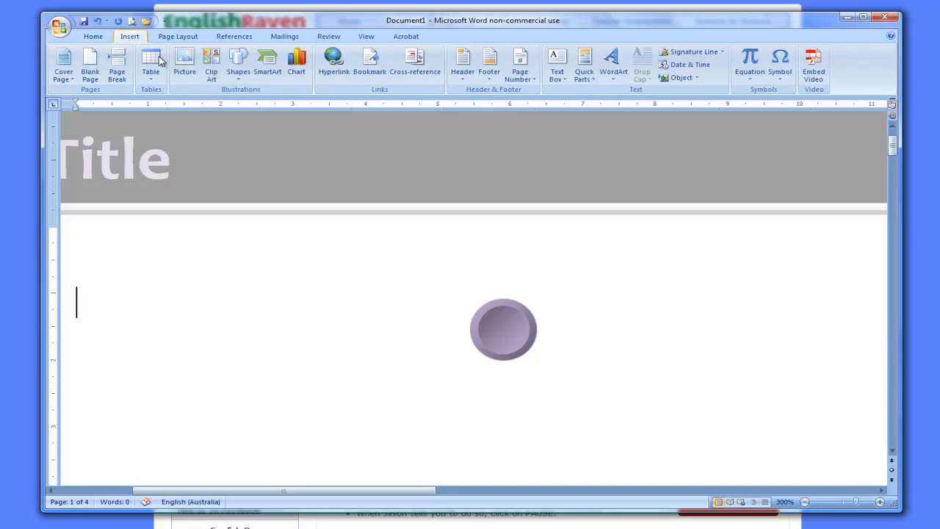
click(238, 61)
click(142, 103)
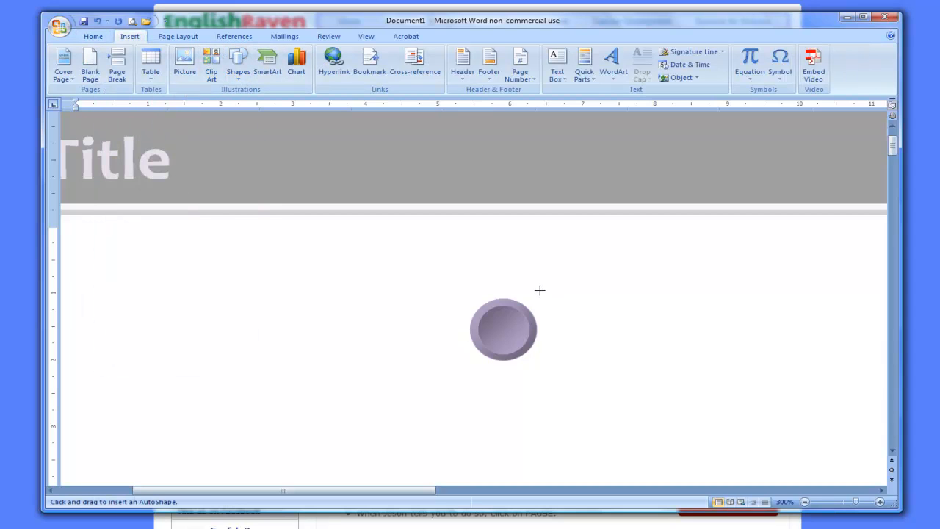
mouse_move(456, 288)
mouse_down()
mouse_move(540, 319)
mouse_move(554, 370)
mouse_up()
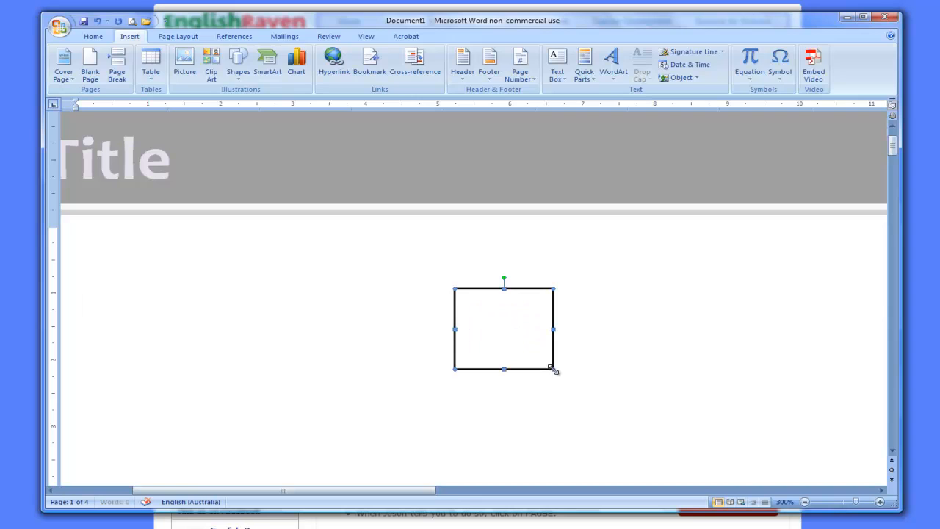
right_click(507, 328)
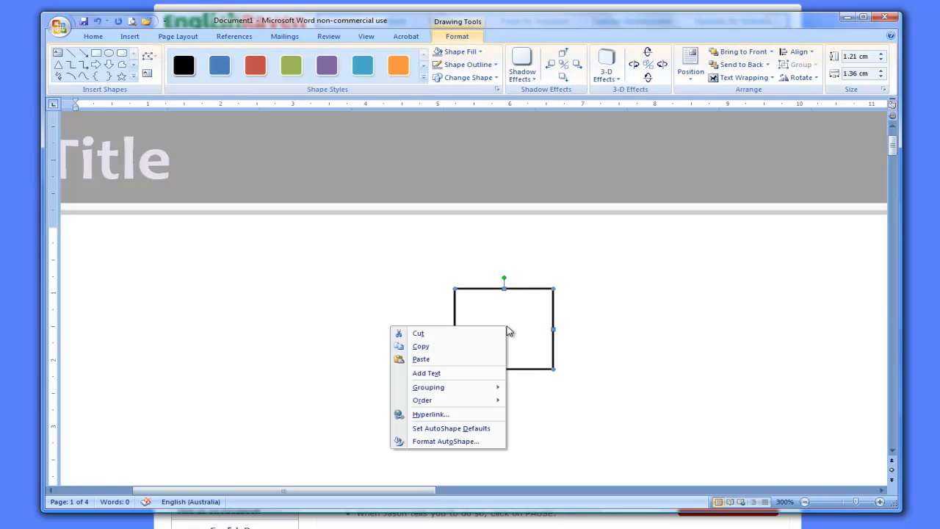